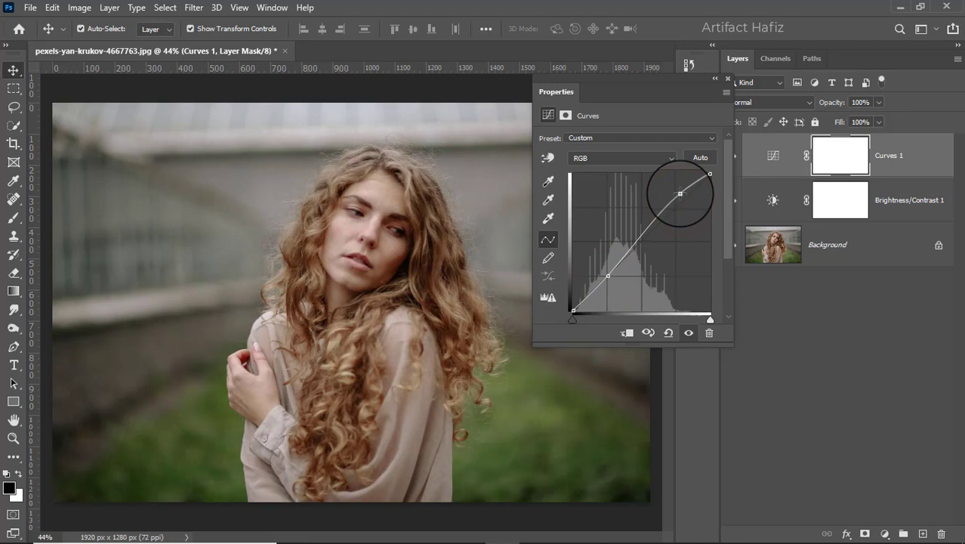
# Step: Close the curve settings and compare the photo with and without the Curves 1 adjustment
pyautogui.click(728, 79)
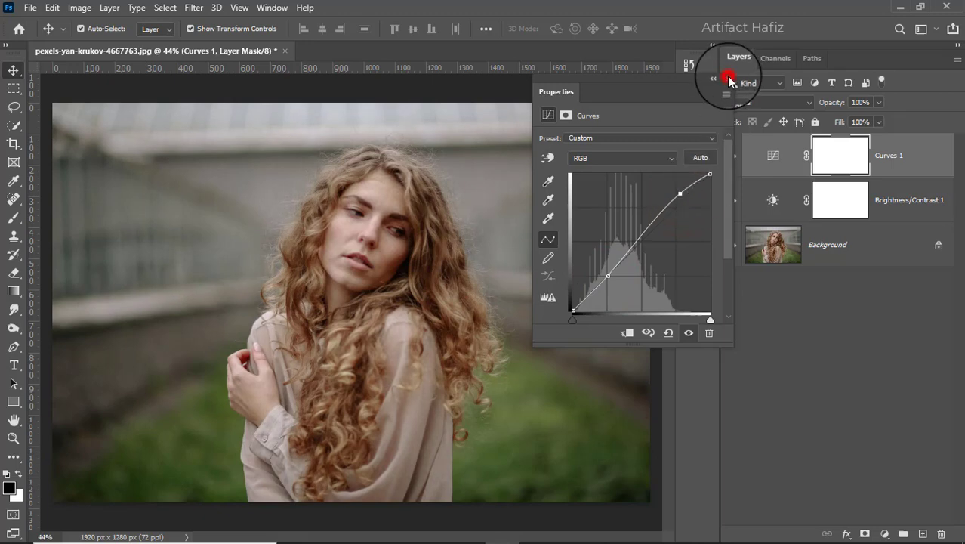
pyautogui.click(733, 159)
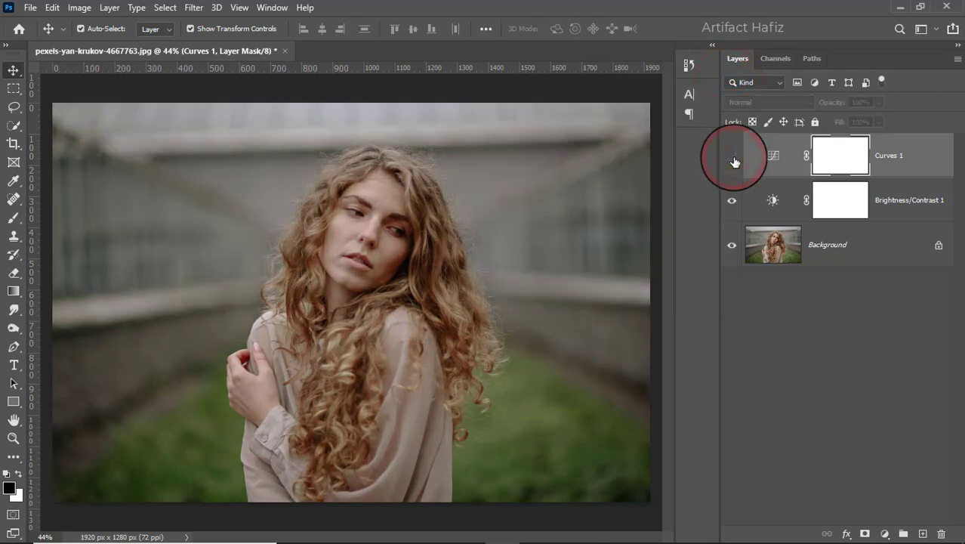
pyautogui.click(732, 158)
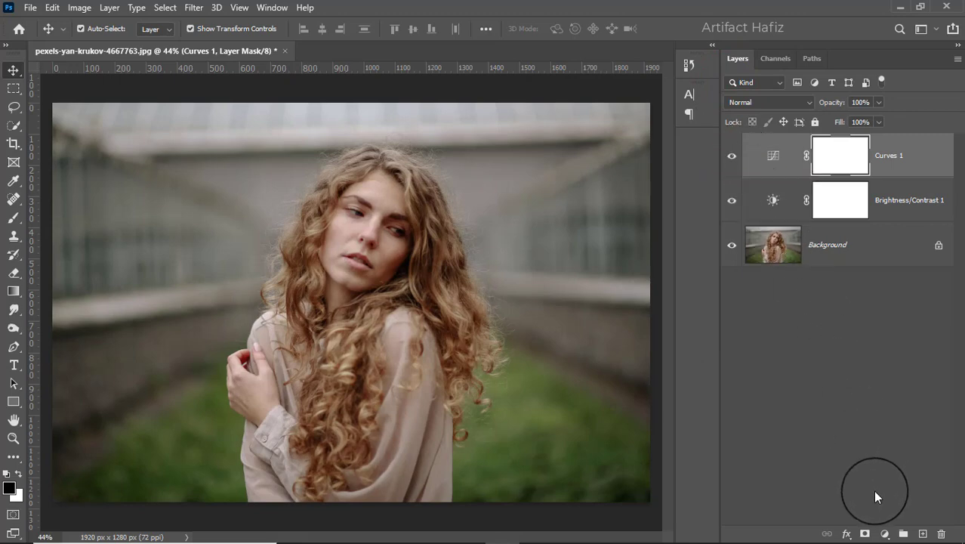
# Step: Add a Selective Color adjustment layer with Neutrals set to Cyan -3, Yellow +2 and Black +2, and compare before and after
pyautogui.click(884, 534)
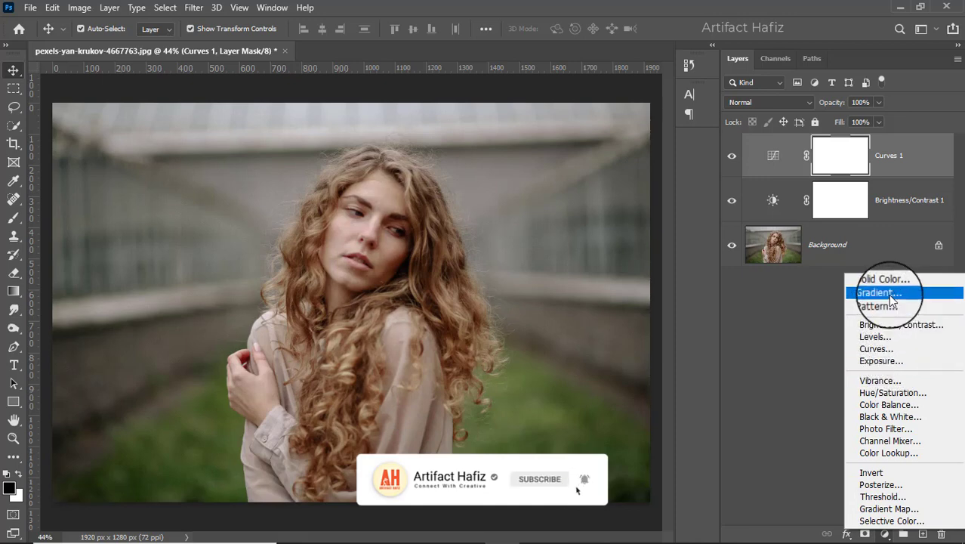
pyautogui.click(884, 521)
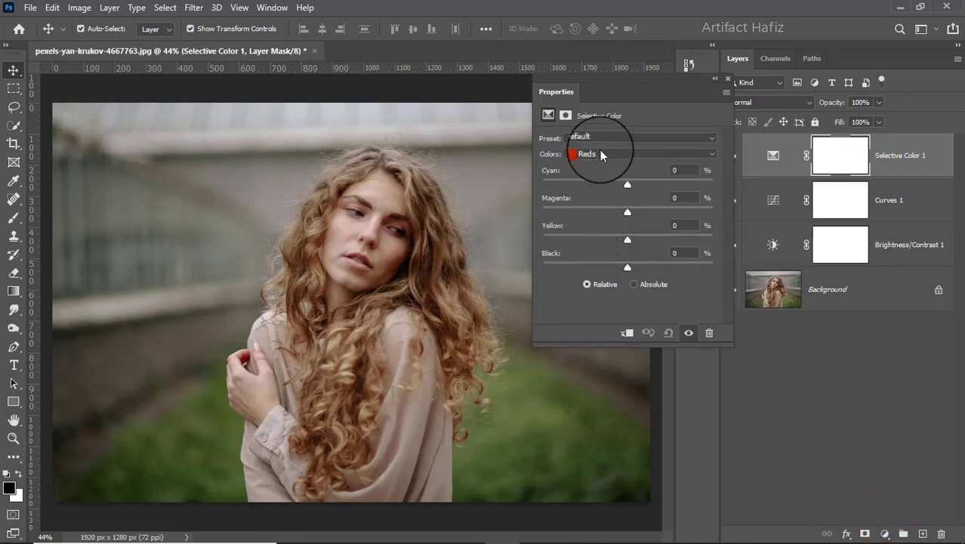
pyautogui.click(601, 154)
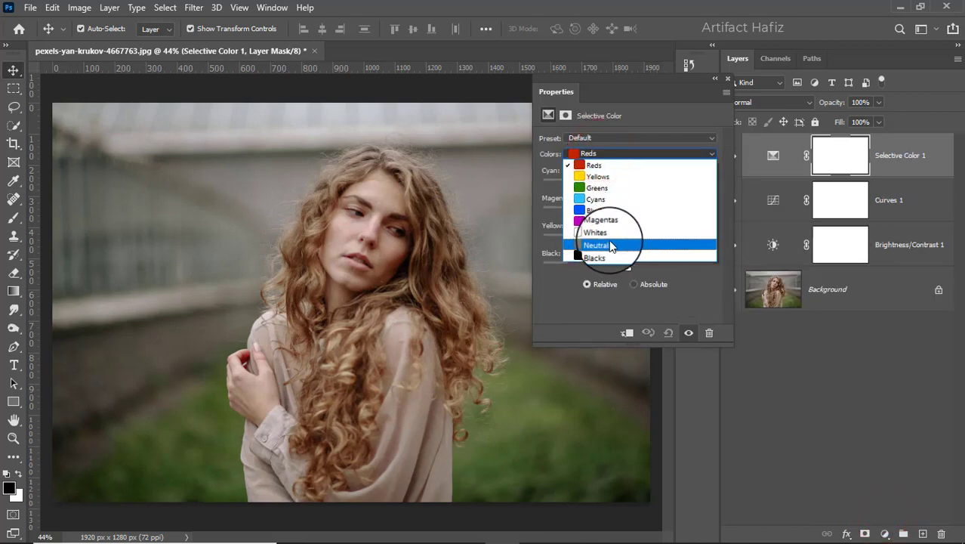
pyautogui.click(610, 245)
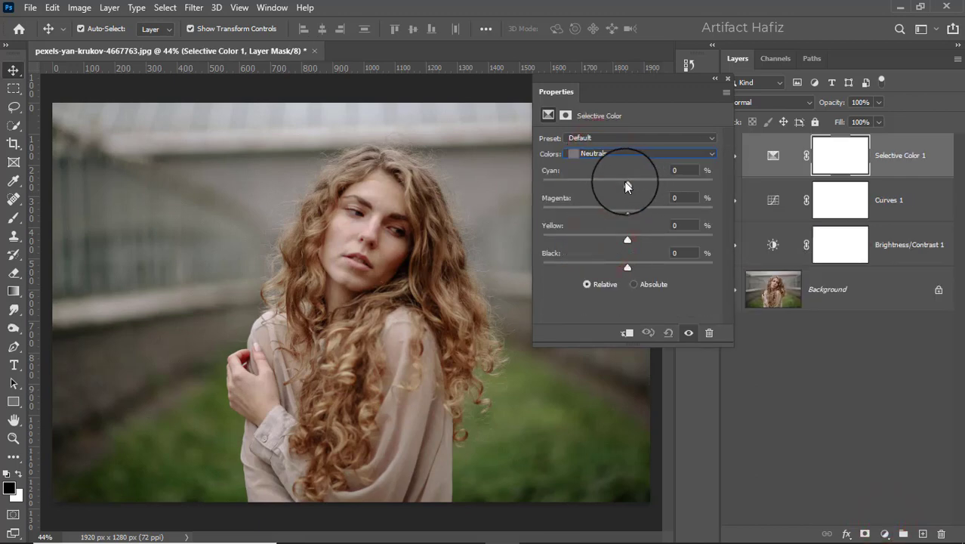
pyautogui.moveTo(626, 186); pyautogui.dragTo(629, 270)
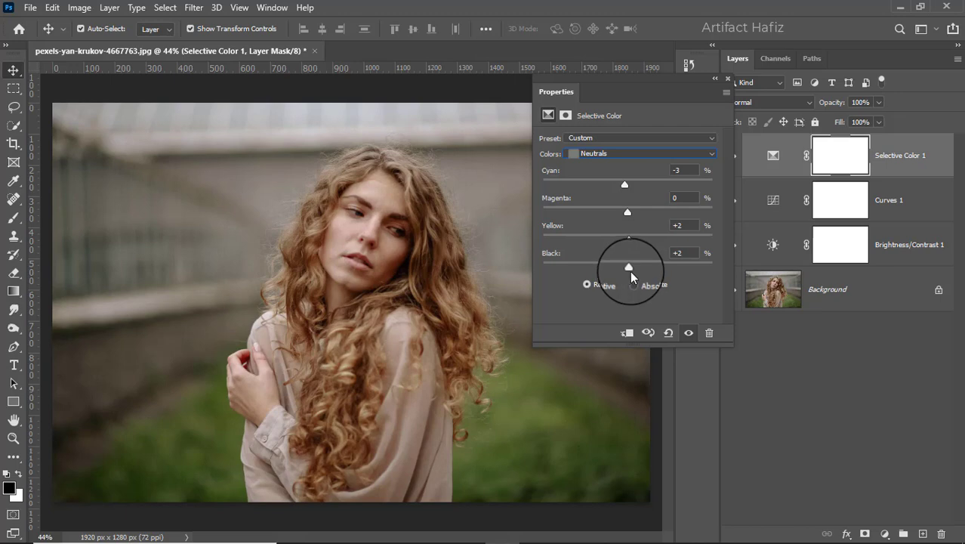
pyautogui.click(725, 80)
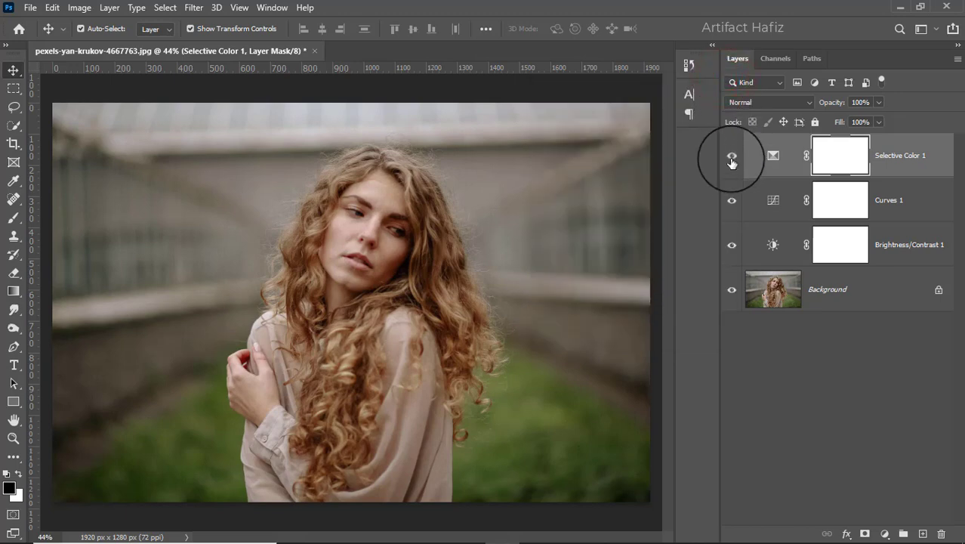
pyautogui.click(732, 160)
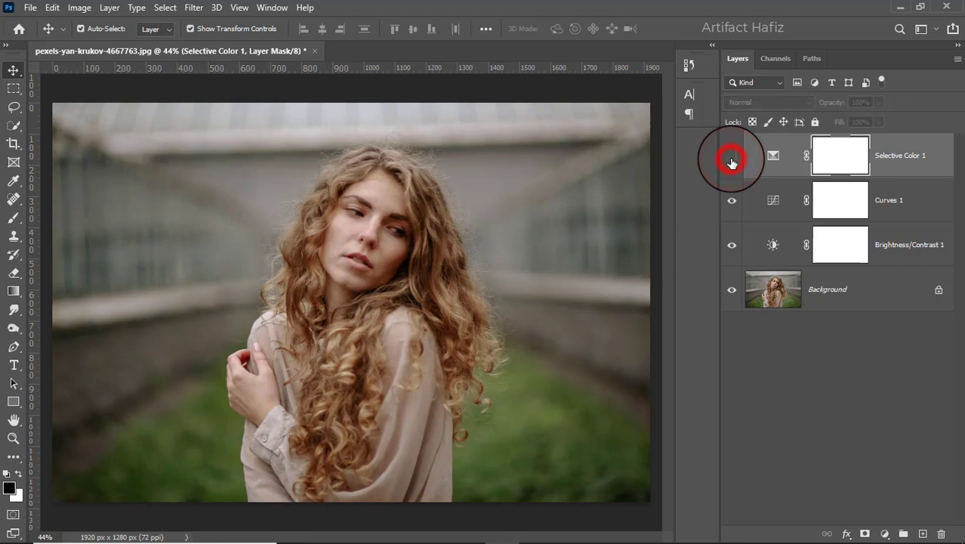
pyautogui.click(732, 160)
# Step: Add a Color Lookup adjustment layer using the Crisp_Winter.look 3D LUT and compare the photo with and without it
pyautogui.click(884, 533)
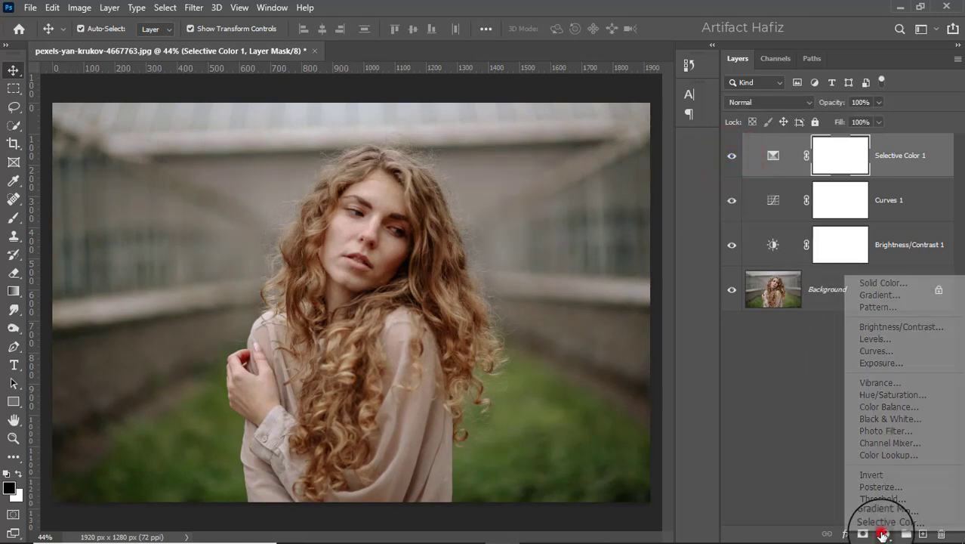
pyautogui.click(866, 455)
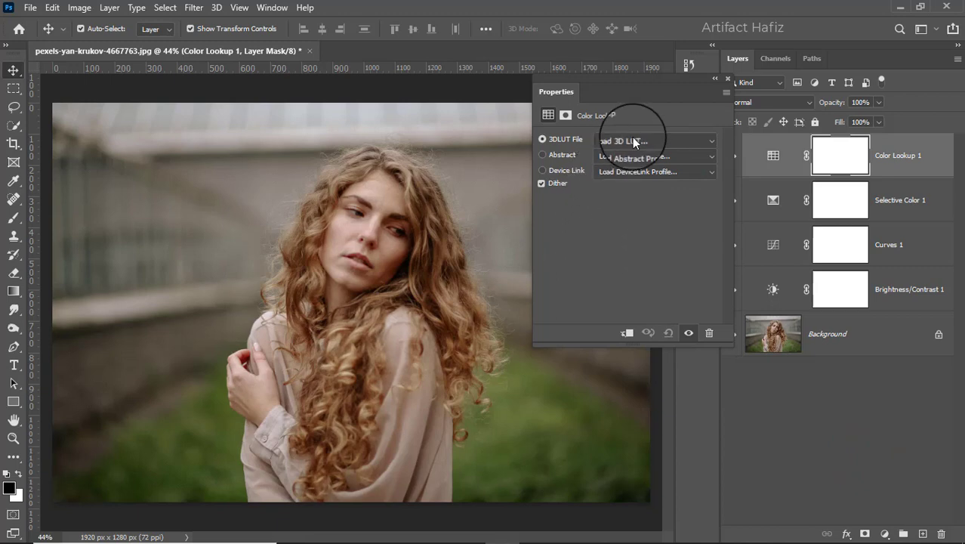
pyautogui.click(634, 141)
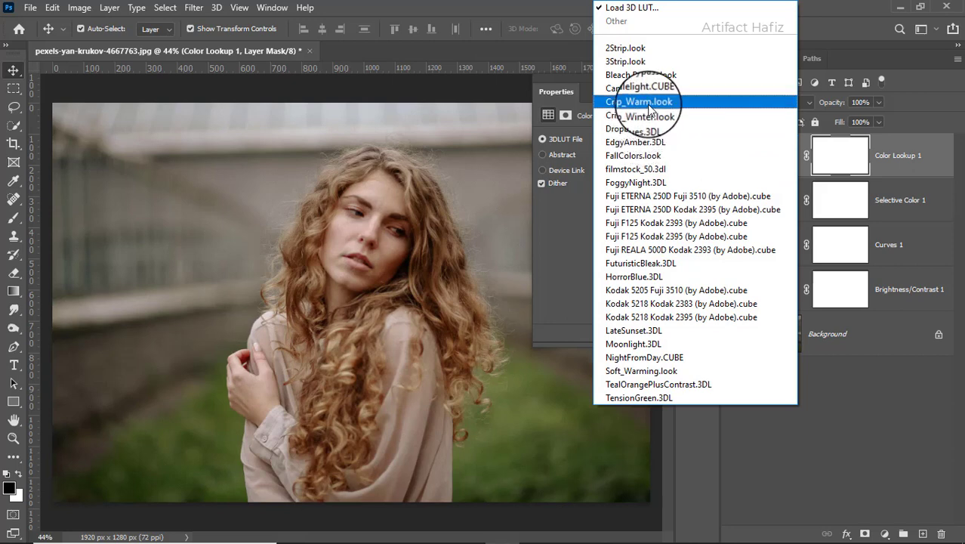
pyautogui.click(648, 116)
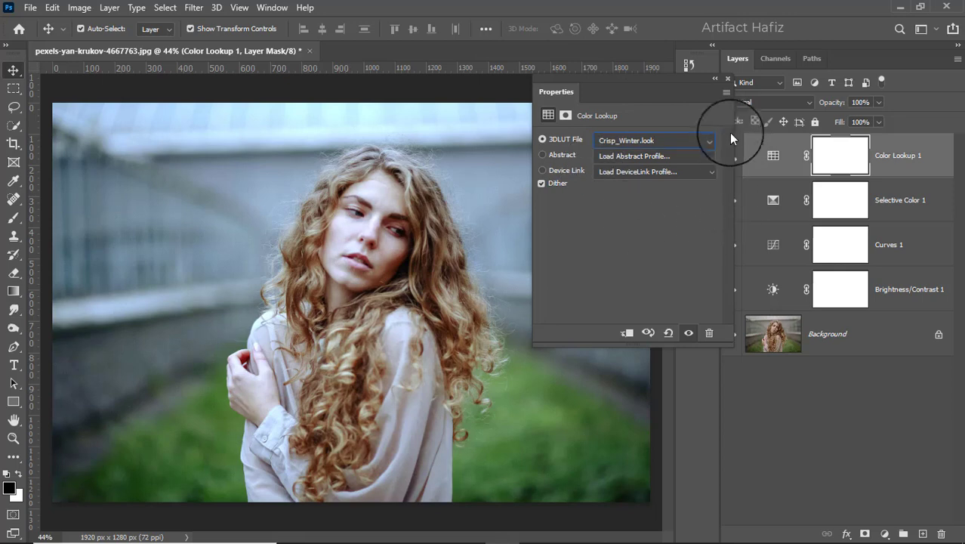
pyautogui.click(727, 80)
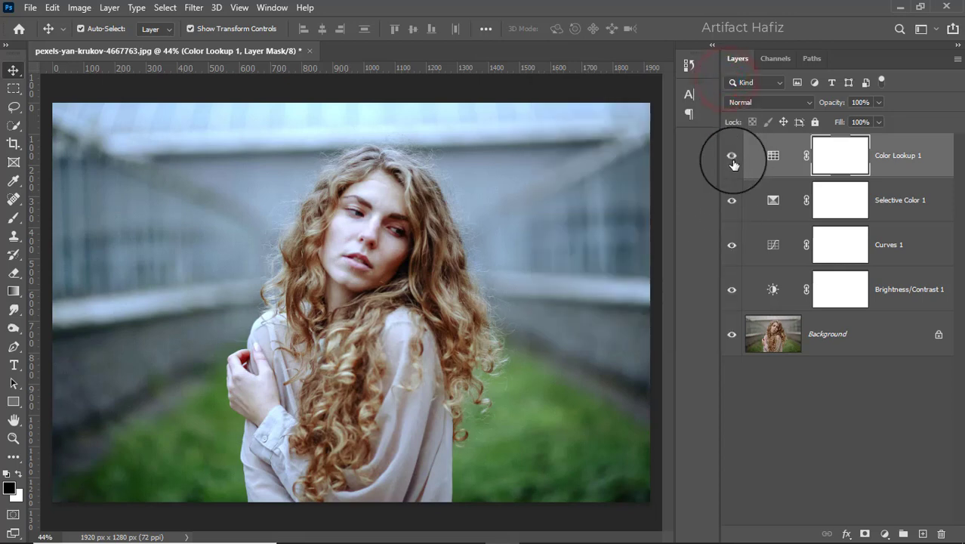
pyautogui.click(733, 161)
pyautogui.click(732, 161)
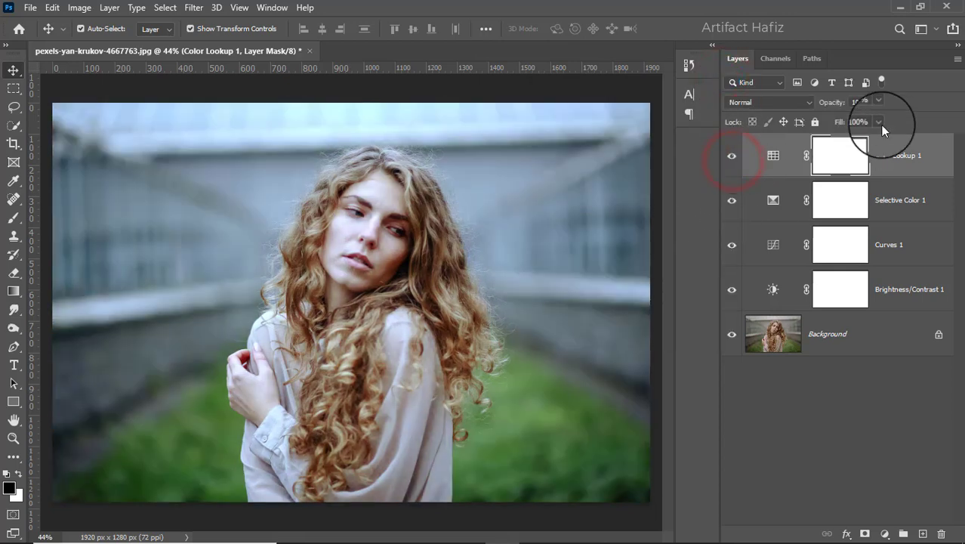
# Step: Reduce the Color Lookup layer's opacity to 48% and check its effect by toggling its visibility
pyautogui.click(878, 101)
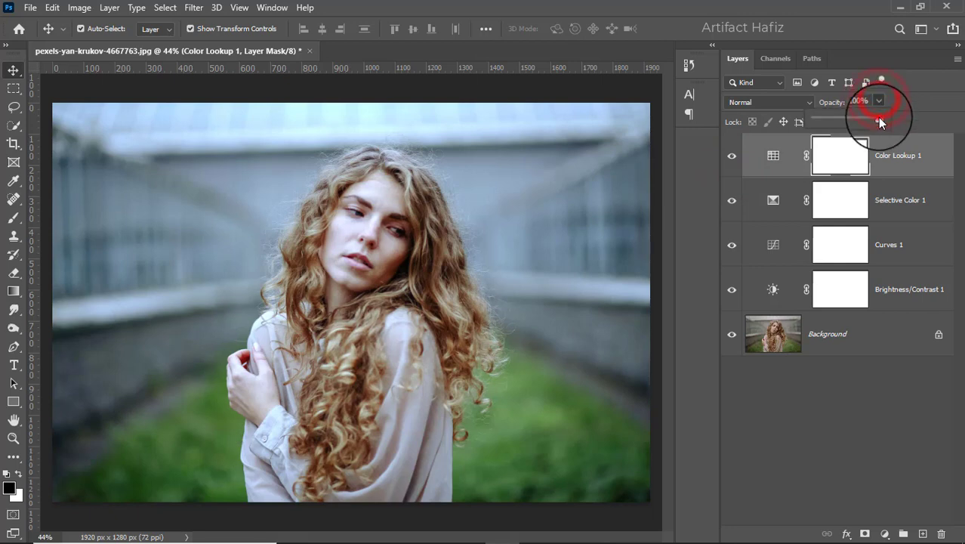
pyautogui.moveTo(878, 120); pyautogui.dragTo(844, 120)
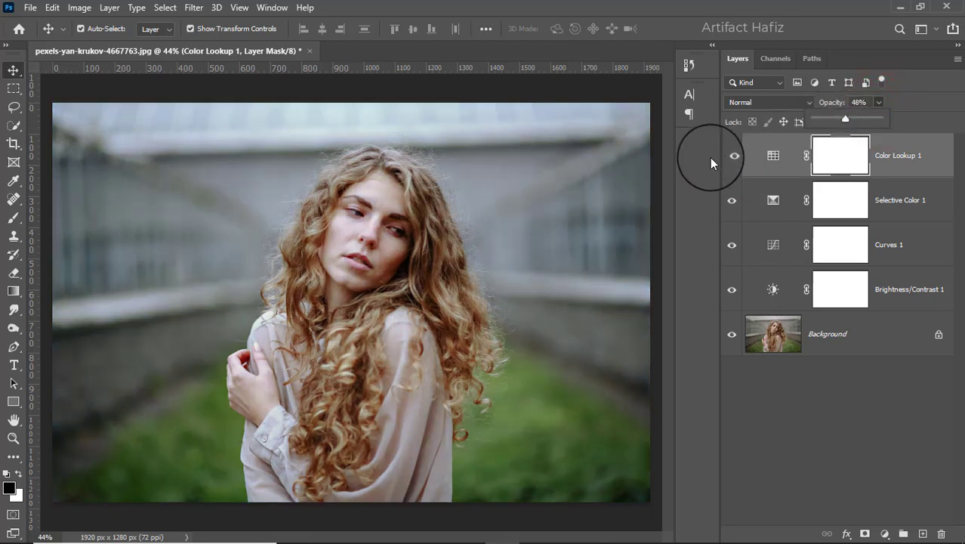
pyautogui.click(733, 157)
pyautogui.click(734, 159)
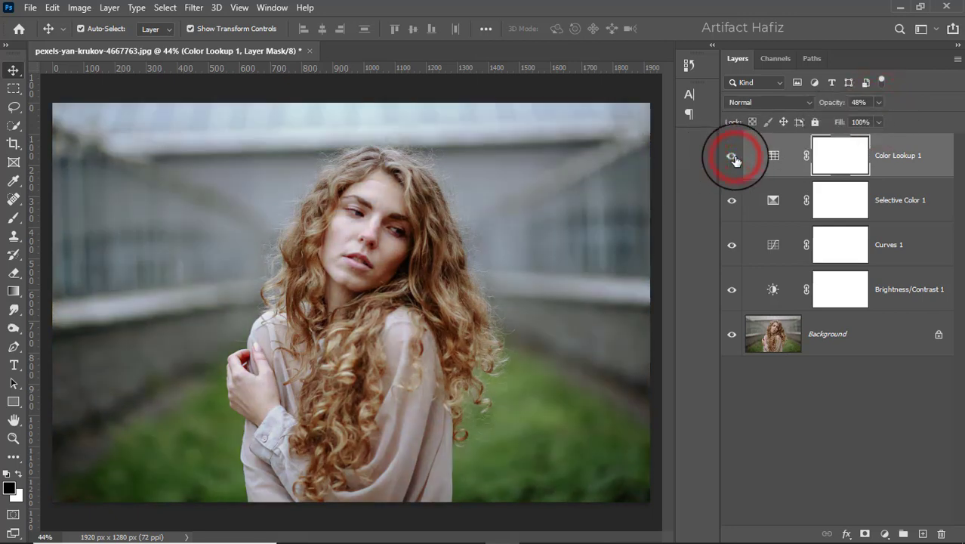
# Step: Stamp all visible layers into a new layer above Color Lookup 1 and convert it for smart filters
pyautogui.click(915, 156)
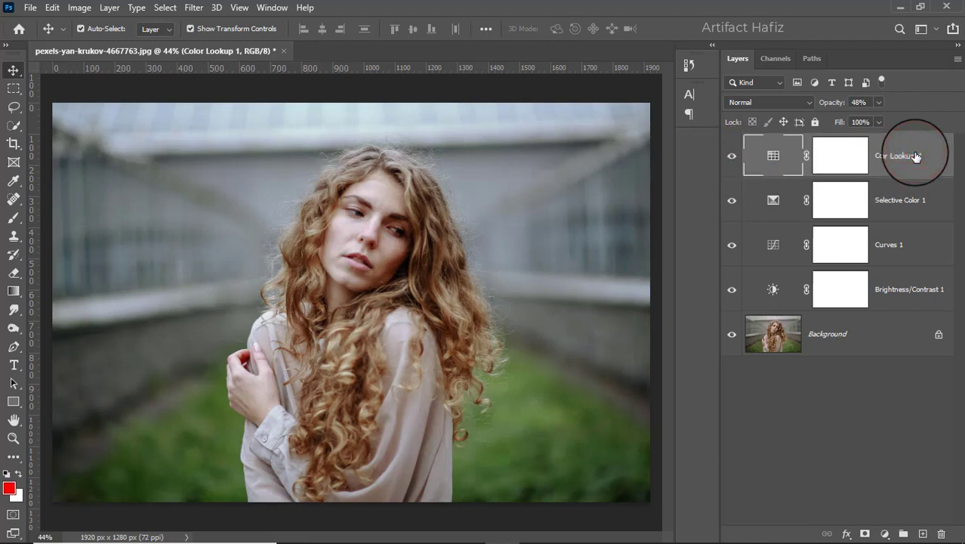
pyautogui.hotkey('ctrl', 'alt', 'shift', 'e')
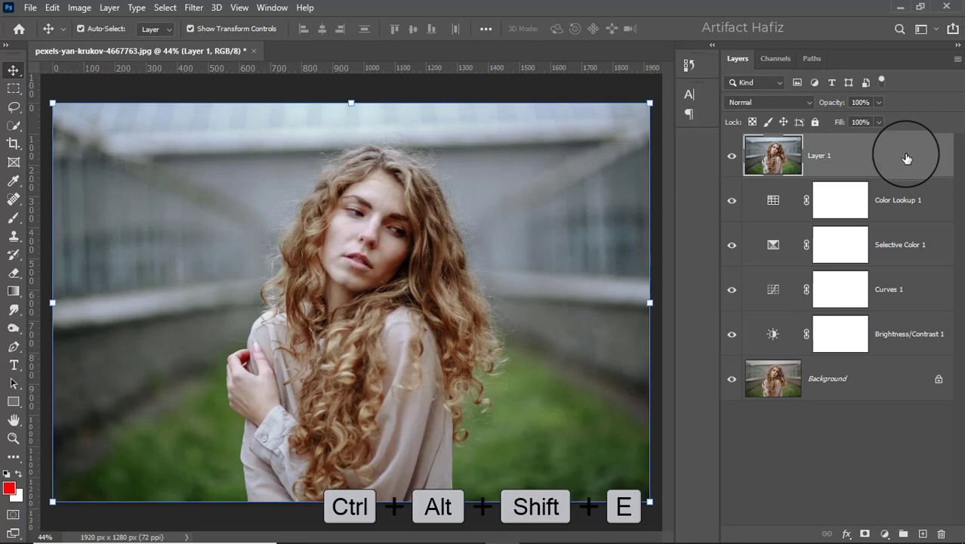
pyautogui.click(194, 8)
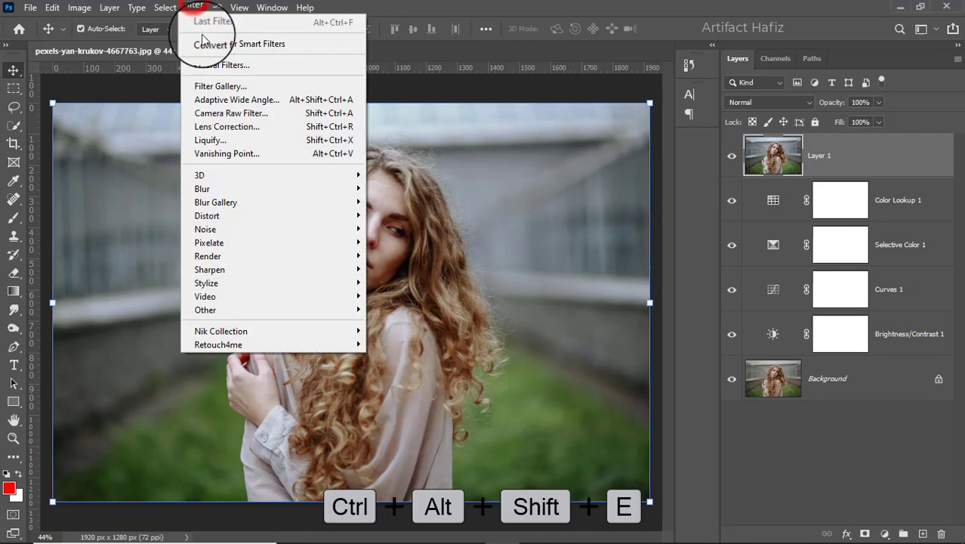
pyautogui.click(208, 43)
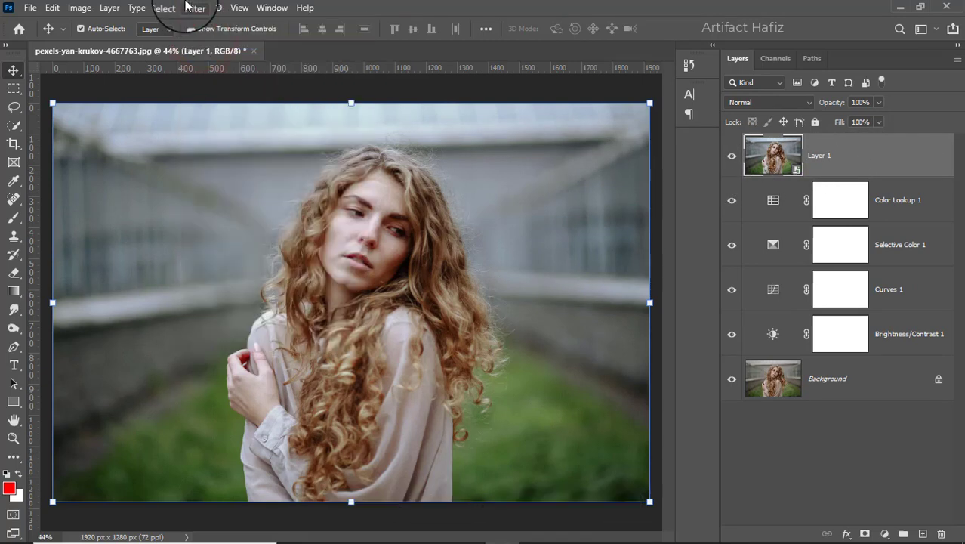
# Step: Open the Camera Raw Filter on the merged layer and set Temperature -5, Tint -10 and Exposure -0.20
pyautogui.click(188, 8)
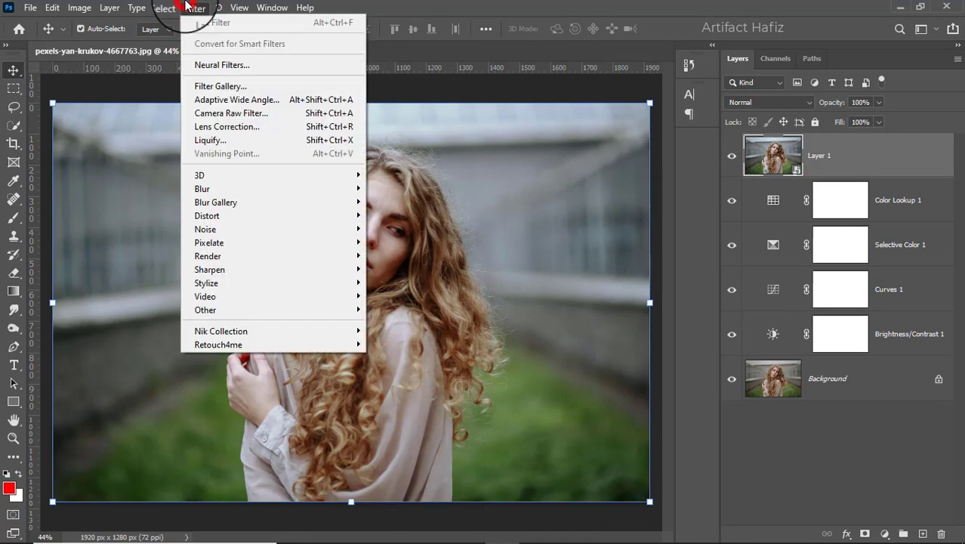
pyautogui.click(228, 113)
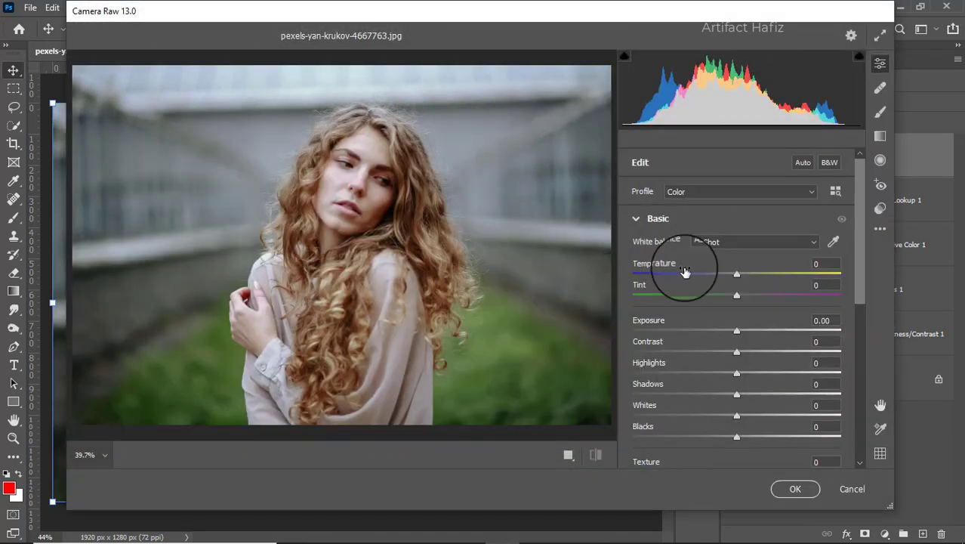
pyautogui.moveTo(734, 273); pyautogui.dragTo(726, 298)
pyautogui.moveTo(736, 333); pyautogui.dragTo(732, 330)
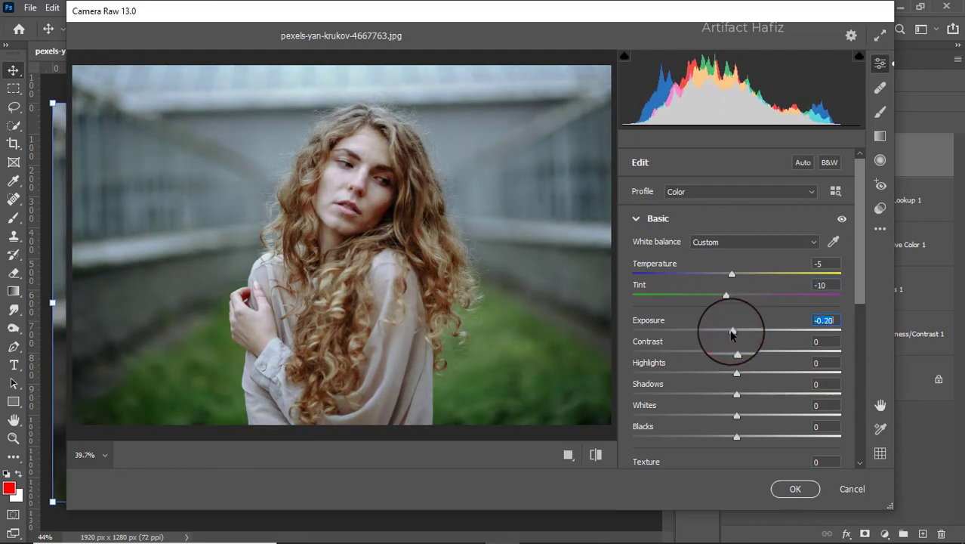
# Step: Set Contrast to -9, Highlights to -48, Shadows to +10, Whites to +35 and Blacks to +9
pyautogui.moveTo(733, 373); pyautogui.dragTo(727, 352)
pyautogui.moveTo(736, 415); pyautogui.dragTo(771, 417)
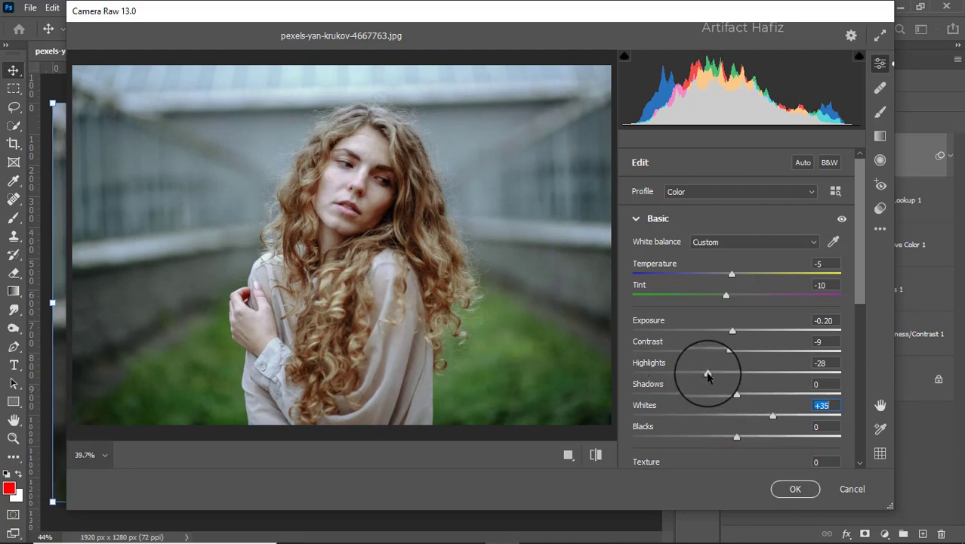
pyautogui.moveTo(707, 373); pyautogui.dragTo(686, 377)
pyautogui.moveTo(736, 394); pyautogui.dragTo(747, 394)
pyautogui.moveTo(736, 438)
pyautogui.mouseDown()
pyautogui.moveTo(693, 438)
pyautogui.moveTo(743, 439)
pyautogui.mouseUp()
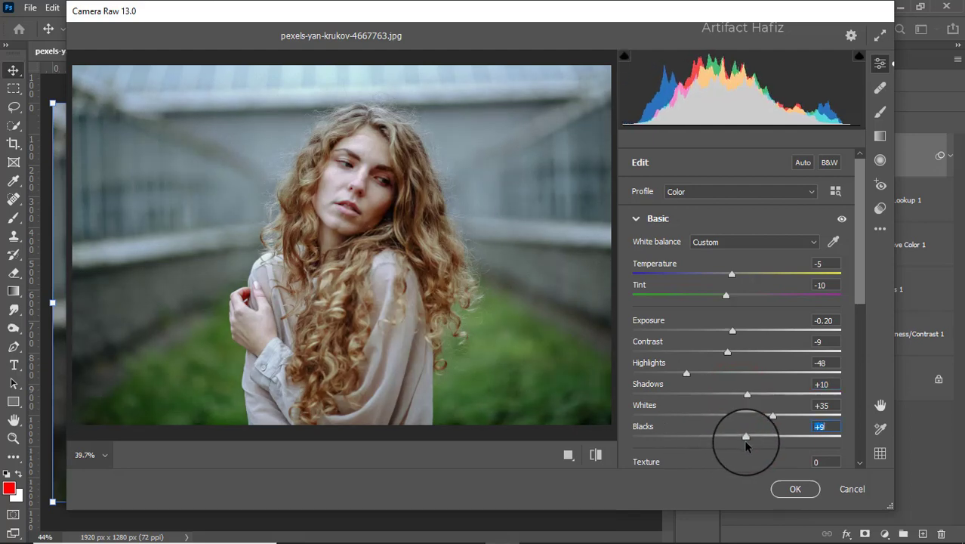
# Step: Set Texture to -6, Clarity to +4, Dehaze to +10, Vibrance to +12 and Saturation to -5
pyautogui.scroll(-2, 754, 341)
pyautogui.scroll(-2, 753, 341)
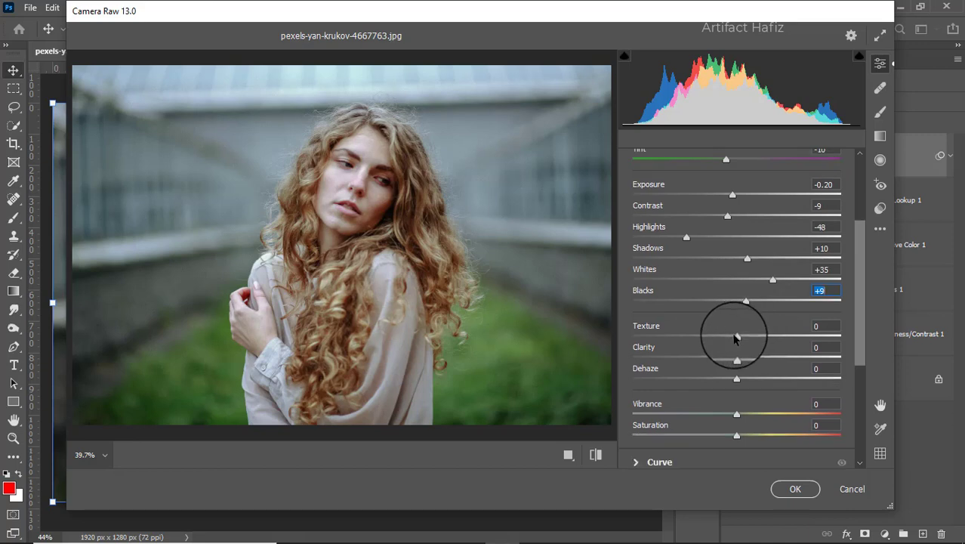
pyautogui.moveTo(734, 337)
pyautogui.mouseDown()
pyautogui.moveTo(715, 338)
pyautogui.moveTo(738, 339)
pyautogui.mouseUp()
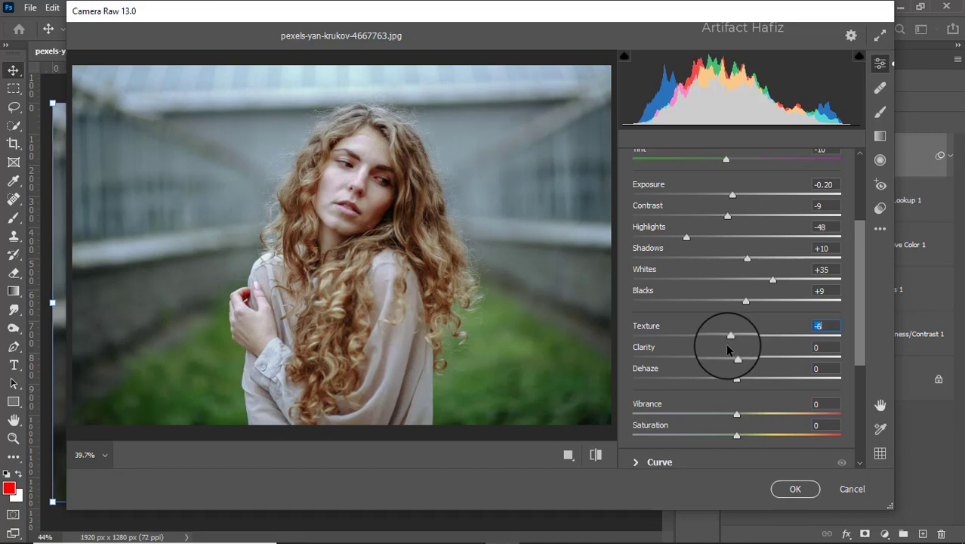
pyautogui.moveTo(735, 358); pyautogui.dragTo(748, 382)
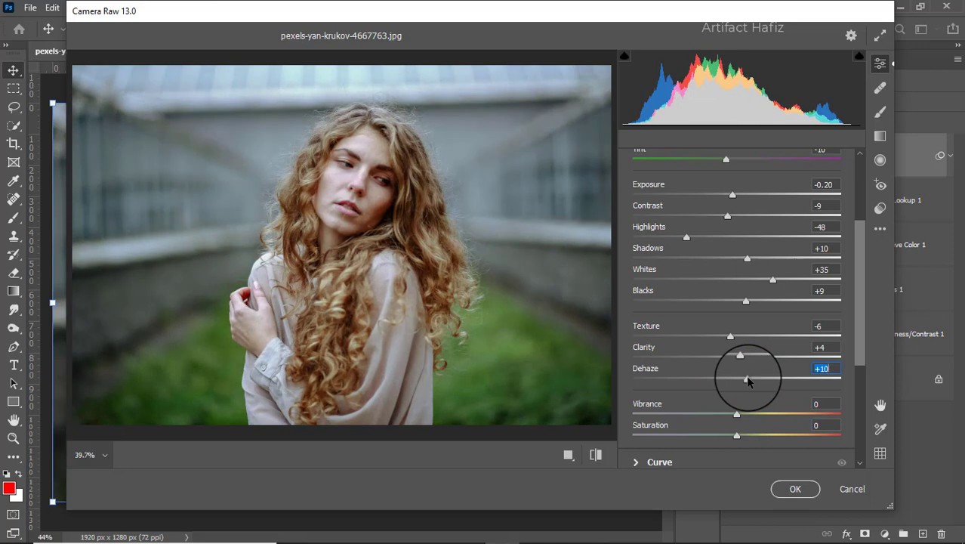
pyautogui.scroll(-2, 744, 341)
pyautogui.moveTo(739, 349); pyautogui.dragTo(731, 371)
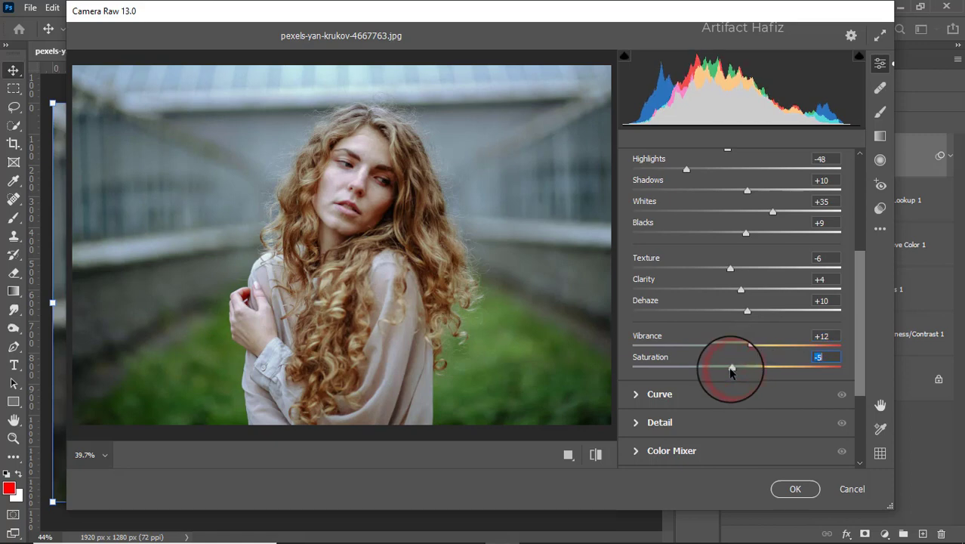
# Step: On the blue channel curve, raise the black point slightly and add a point at input 59, output 63
pyautogui.click(685, 392)
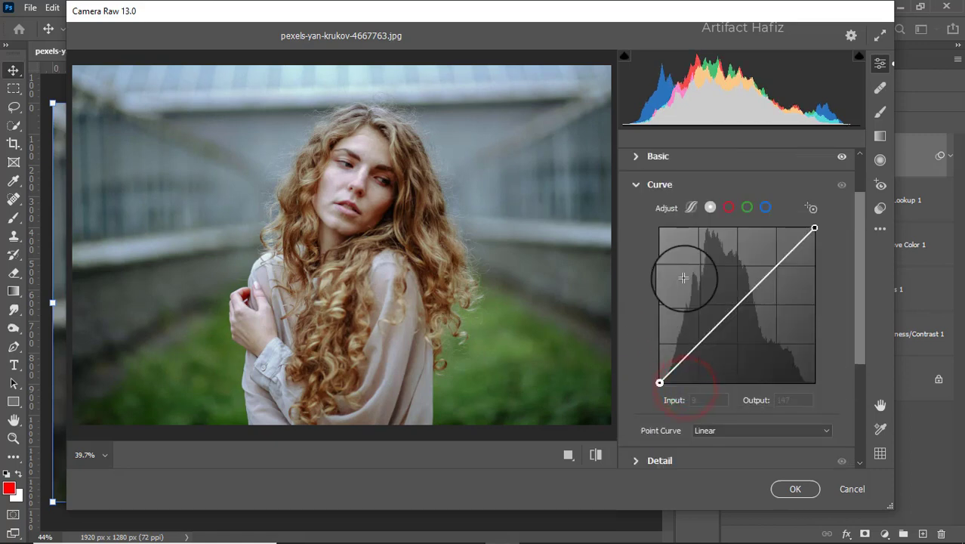
pyautogui.click(766, 207)
pyautogui.moveTo(659, 383); pyautogui.dragTo(659, 376)
pyautogui.click(695, 345)
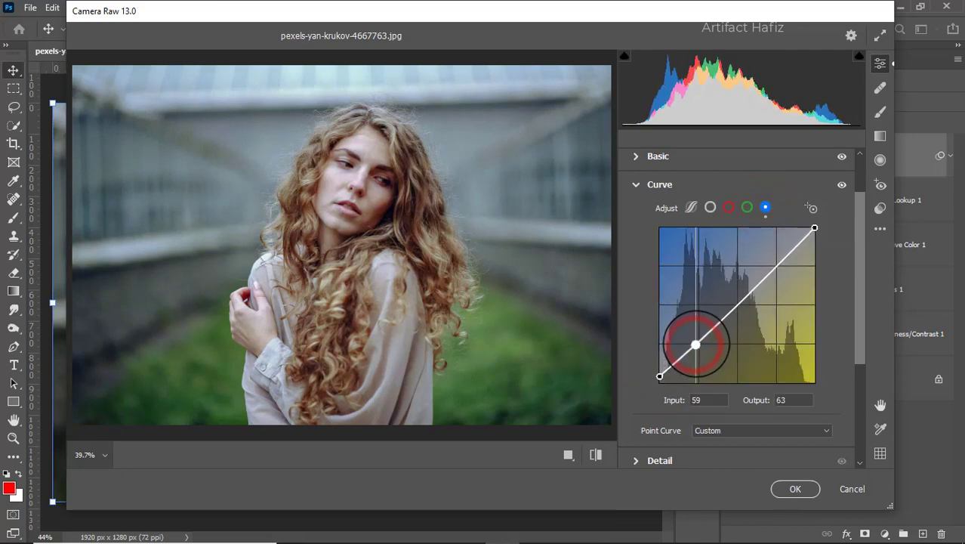
pyautogui.scroll(-3, 687, 347)
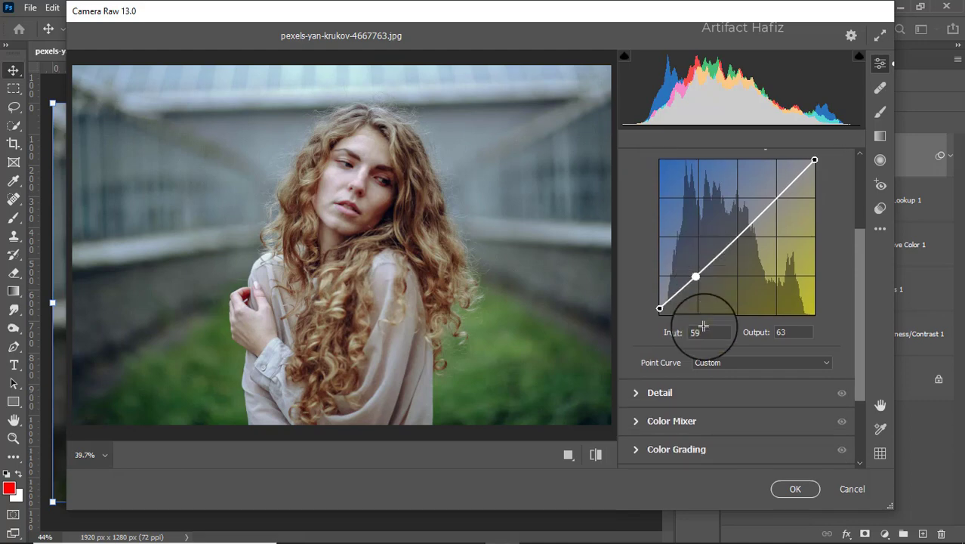
# Step: In the Detail settings, set Sharpening to 5, Noise Reduction to 10 and Color Noise Reduction to 5
pyautogui.click(678, 351)
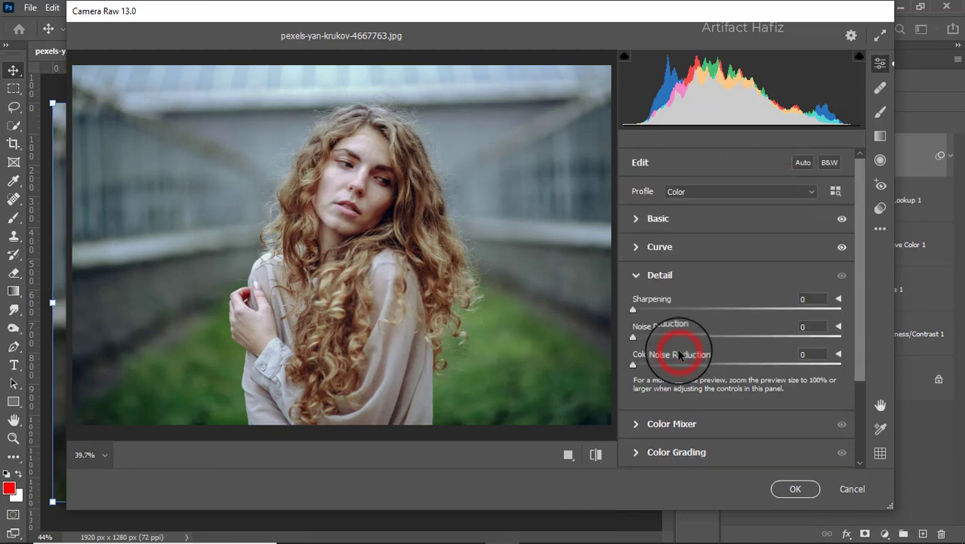
pyautogui.moveTo(632, 310); pyautogui.dragTo(643, 312)
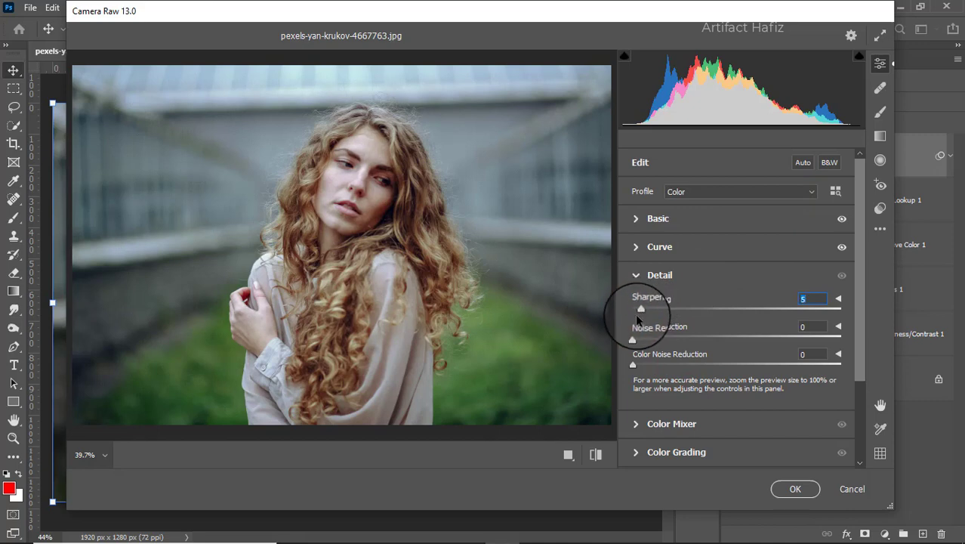
pyautogui.moveTo(632, 337); pyautogui.dragTo(655, 339)
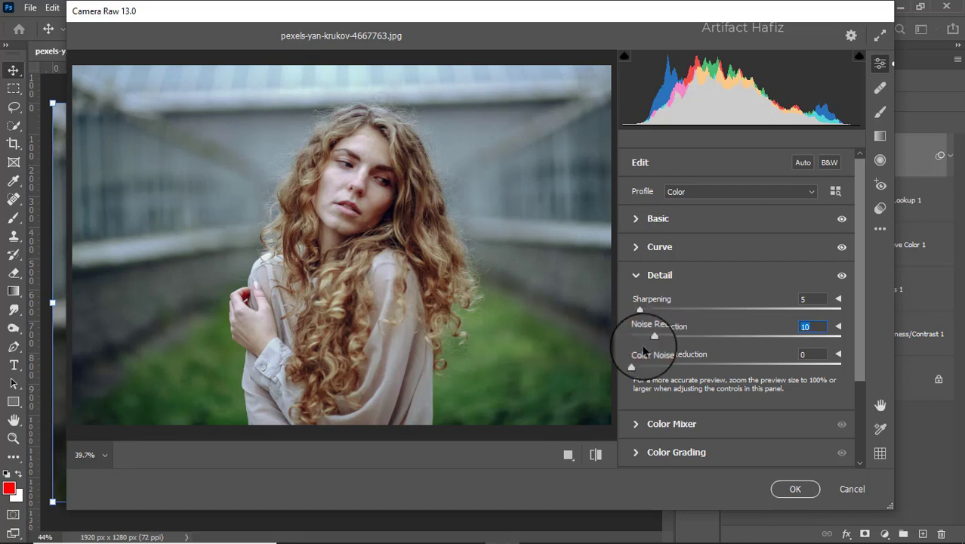
pyautogui.click(635, 363)
pyautogui.moveTo(638, 366); pyautogui.dragTo(644, 367)
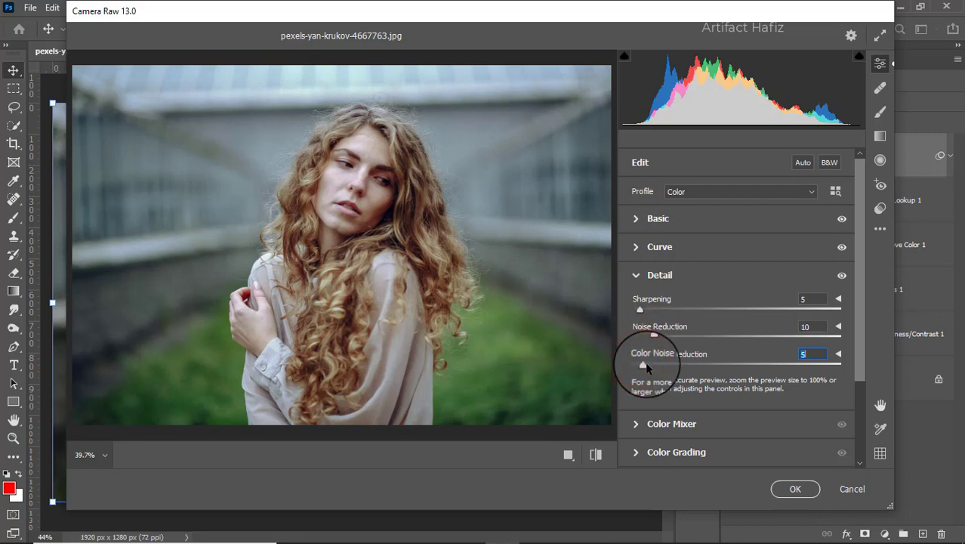
# Step: In the Color Mixer, set Saturation to Reds +23, Oranges +6, Yellows -14, Greens -50, Aquas +13, Blues +8 and Purples +6
pyautogui.click(642, 423)
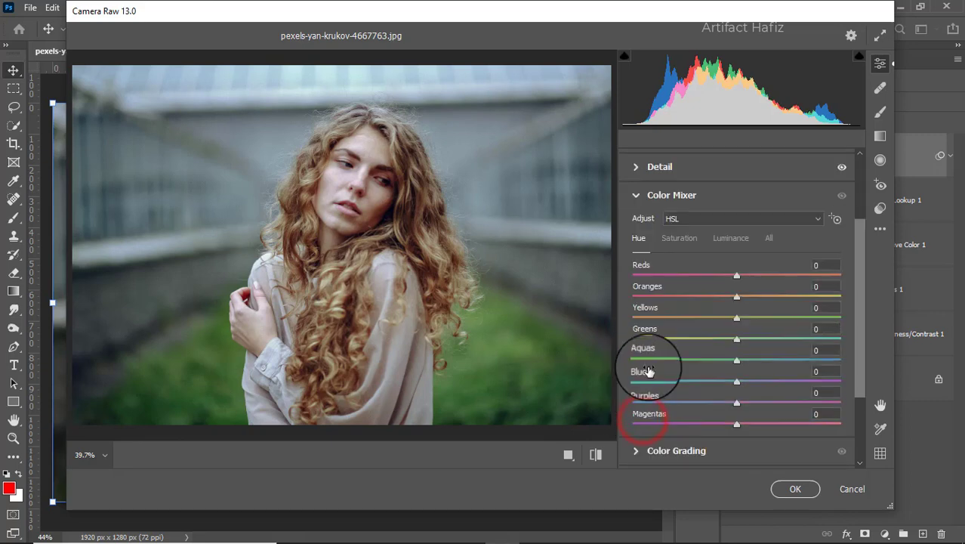
pyautogui.click(674, 240)
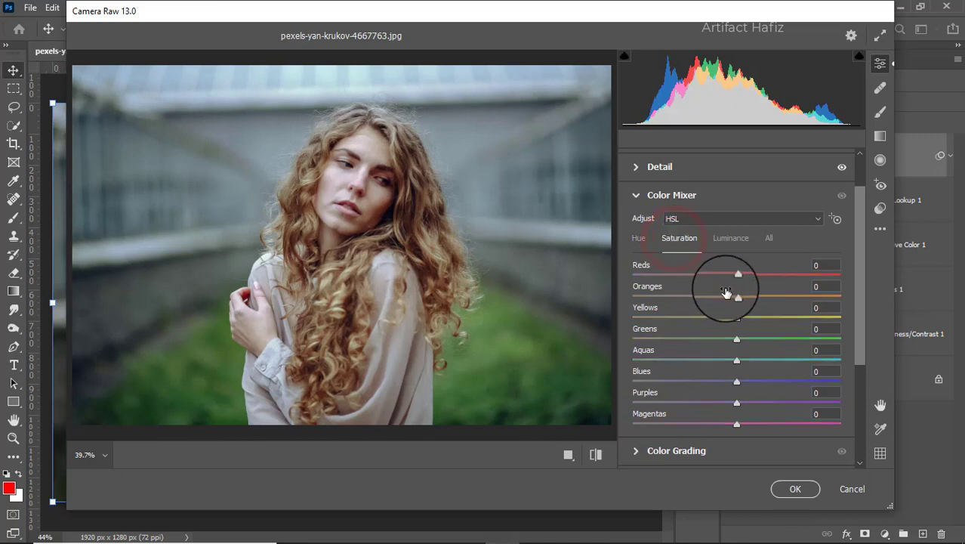
pyautogui.moveTo(736, 275); pyautogui.dragTo(683, 337)
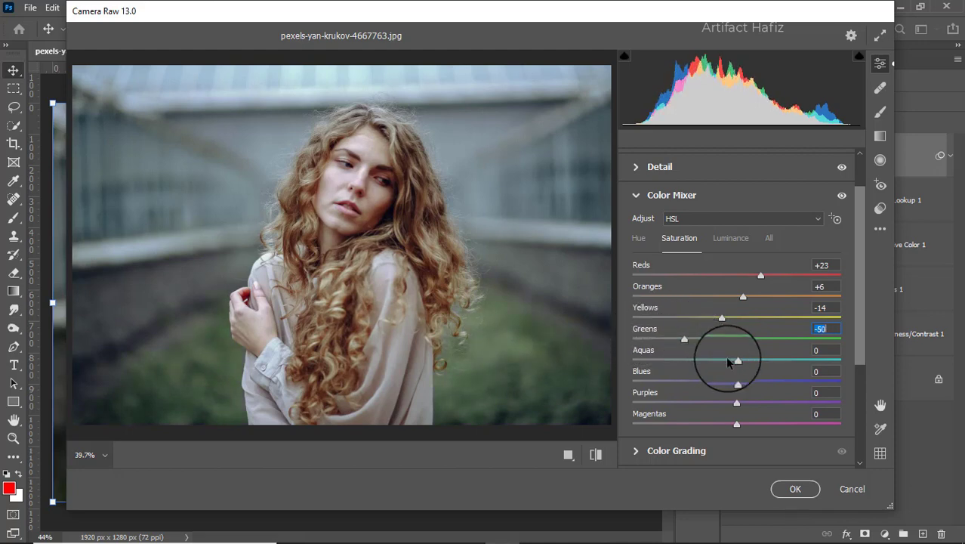
pyautogui.moveTo(738, 361); pyautogui.dragTo(744, 402)
# Step: Set the Color Mixer Luminance to Oranges +2, Yellows +6, Greens -10, Aquas +8 and Blues +7
pyautogui.click(734, 240)
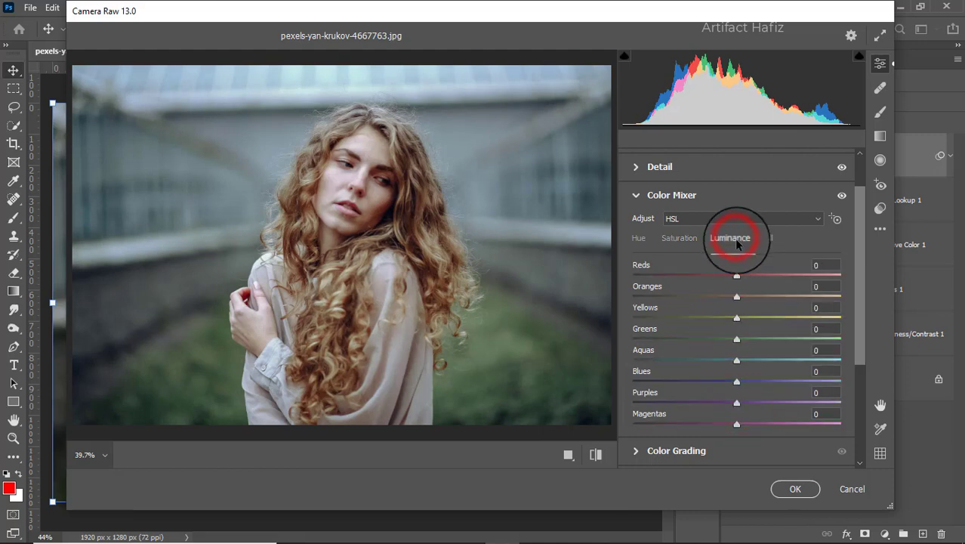
pyautogui.moveTo(736, 361); pyautogui.dragTo(746, 383)
pyautogui.moveTo(736, 339); pyautogui.dragTo(776, 341)
pyautogui.moveTo(721, 343); pyautogui.dragTo(738, 308)
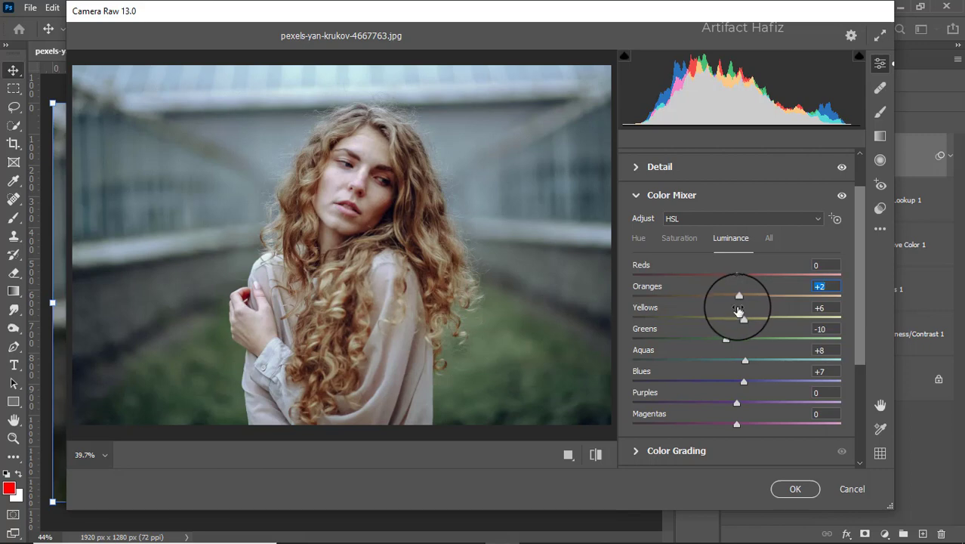
# Step: Set the Greens hue to +63 and the Greens saturation to -78 in the Color Mixer
pyautogui.click(641, 238)
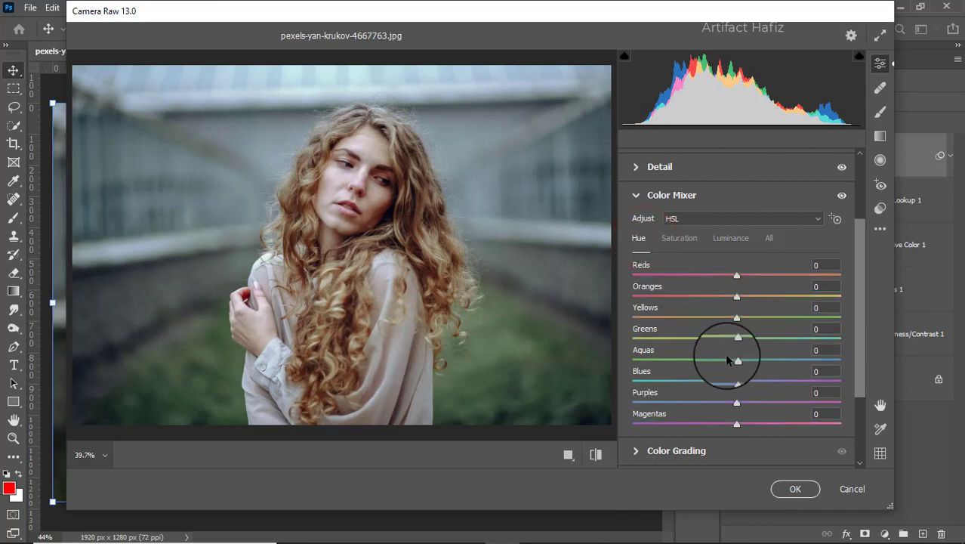
pyautogui.moveTo(737, 336); pyautogui.dragTo(802, 338)
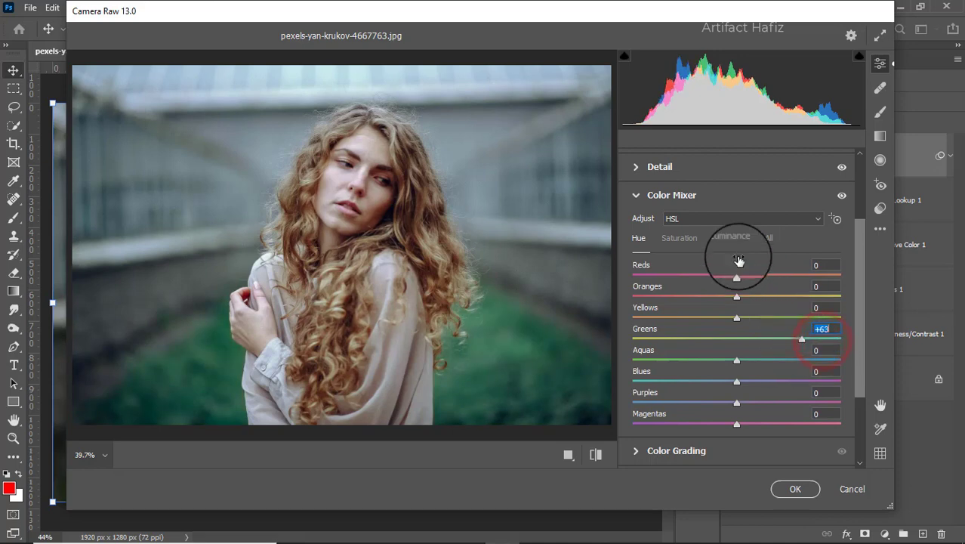
pyautogui.click(679, 238)
pyautogui.moveTo(717, 340); pyautogui.dragTo(669, 340)
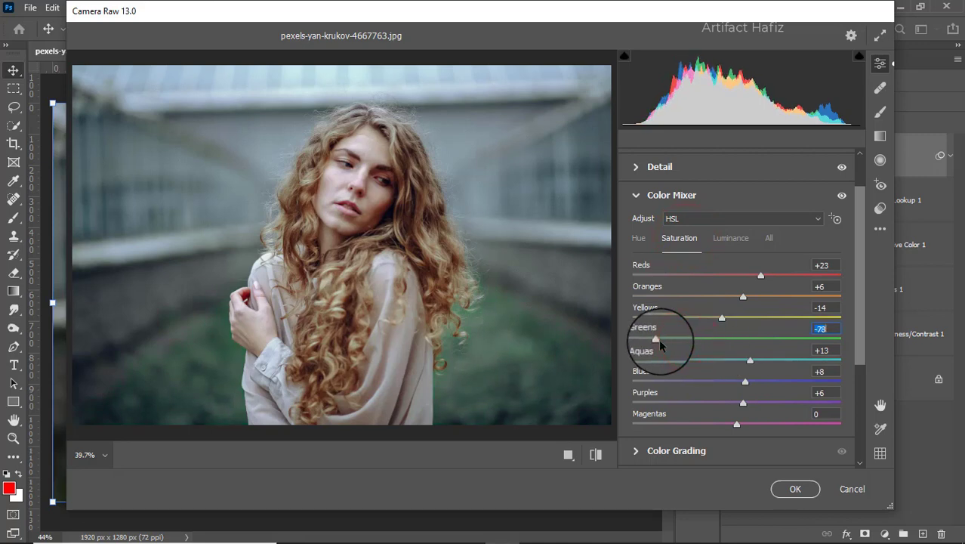
# Step: Set the Color Mixer Hue to Greens +100, Aquas -19 and Blues -26
pyautogui.click(638, 239)
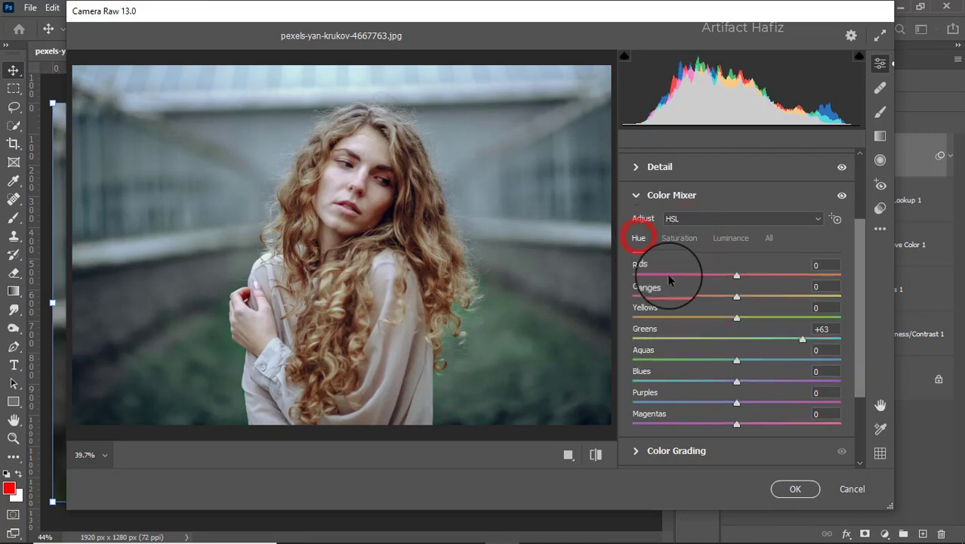
pyautogui.moveTo(736, 338); pyautogui.dragTo(841, 344)
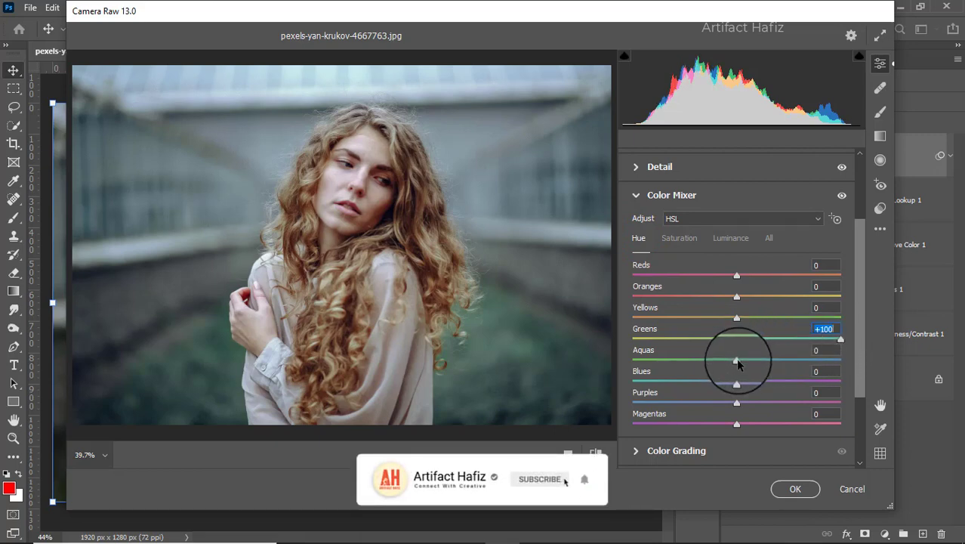
pyautogui.moveTo(736, 361); pyautogui.dragTo(712, 383)
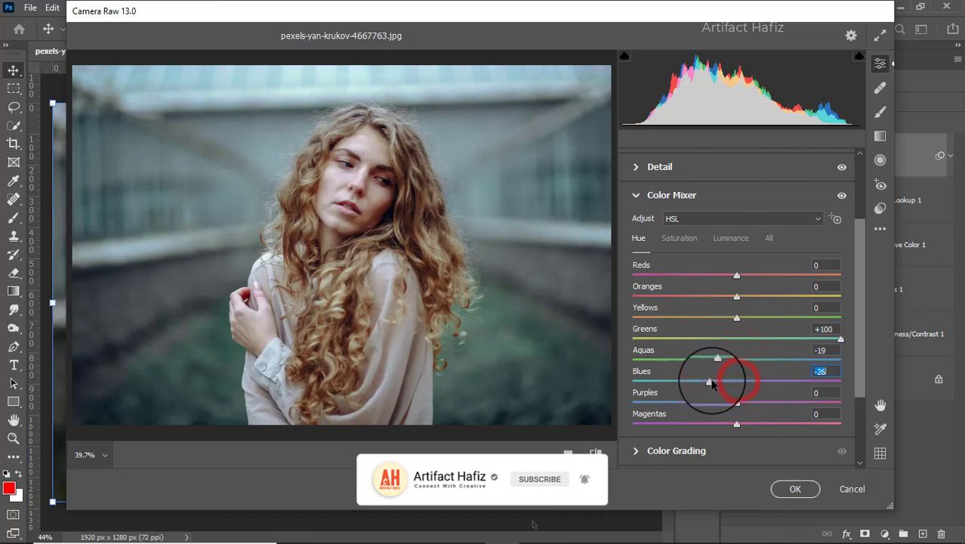
# Step: In Color Grading, tint the shadows to hue 235, saturation 16, the midtones to hue 206, saturation 15, and the highlights to hue 33, saturation 17
pyautogui.scroll(-3, 736, 321)
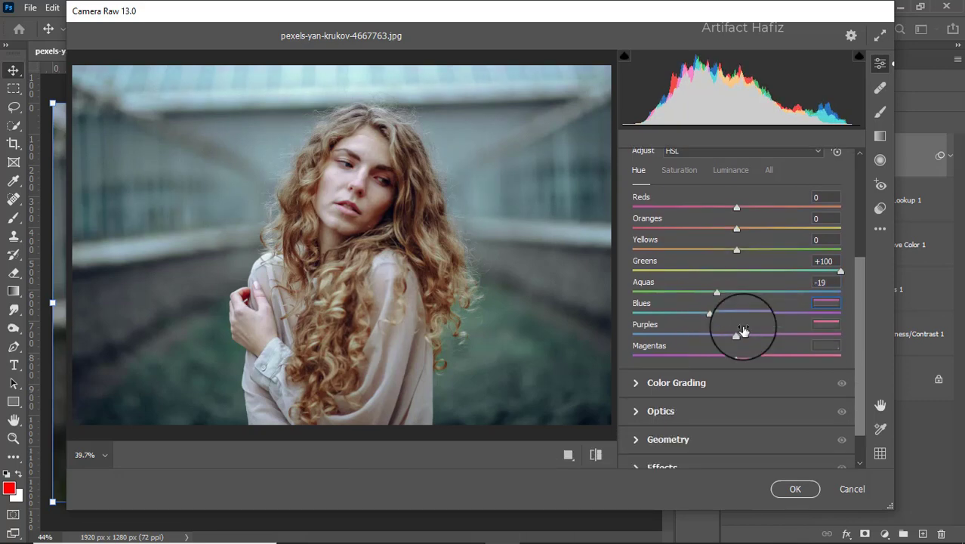
pyautogui.click(676, 348)
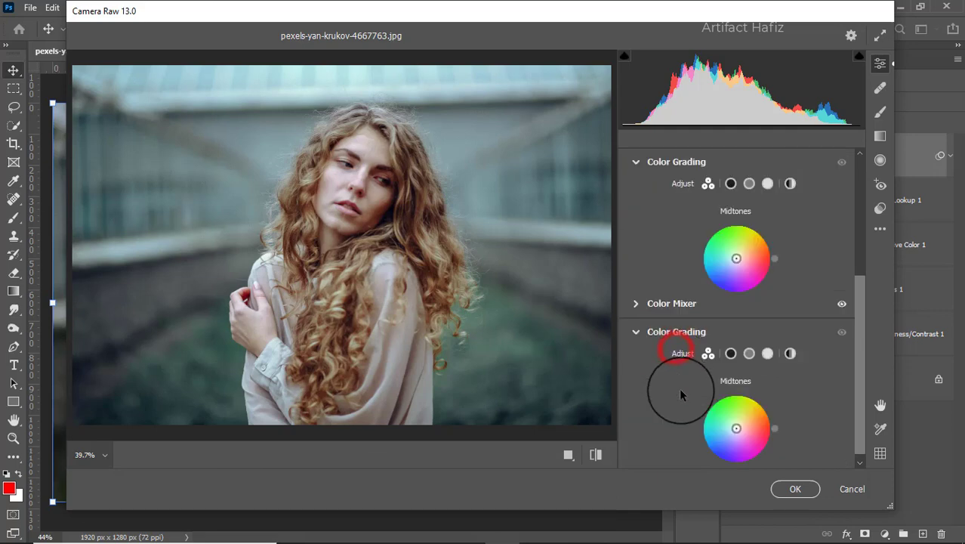
pyautogui.moveTo(687, 372); pyautogui.dragTo(652, 431)
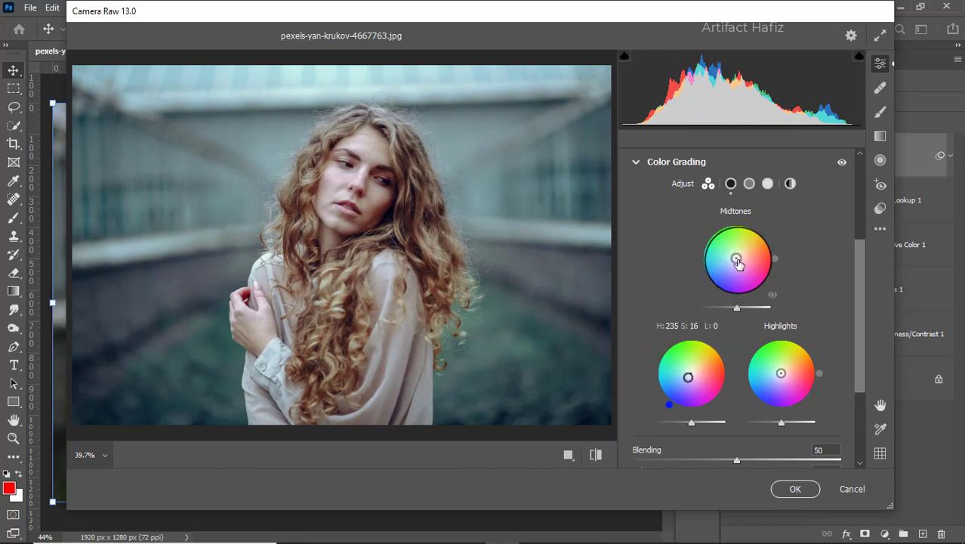
pyautogui.moveTo(736, 258); pyautogui.dragTo(703, 279)
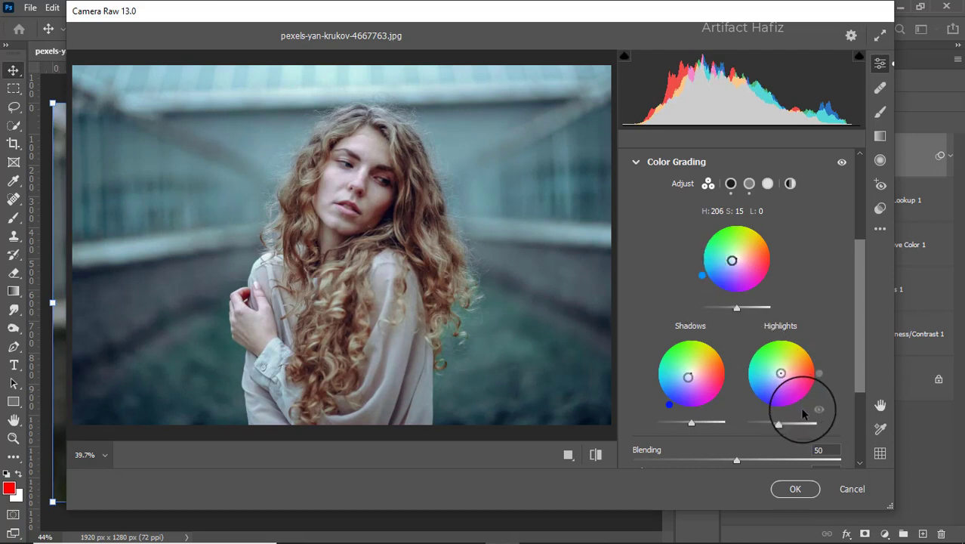
pyautogui.moveTo(745, 387); pyautogui.dragTo(860, 327)
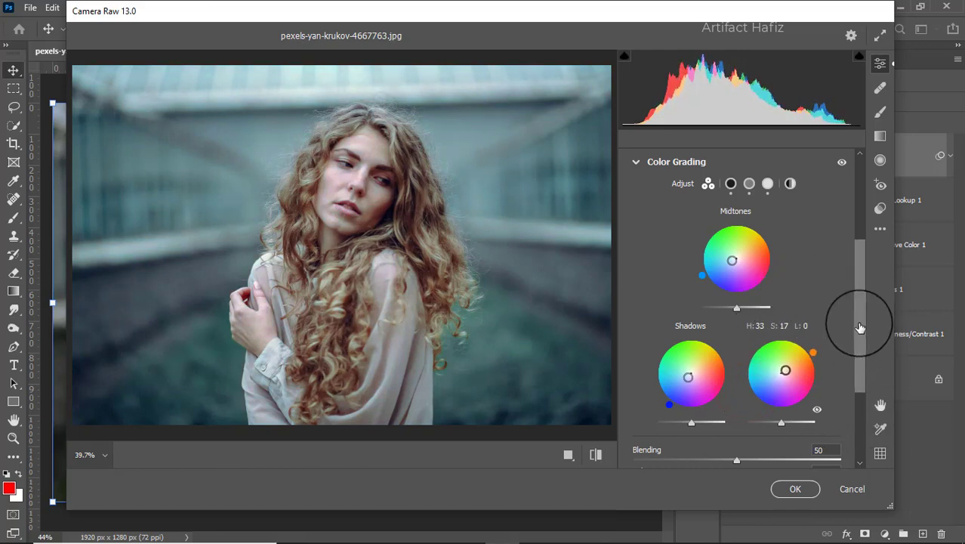
# Step: In Calibration, set the Green Primary saturation to +51 and the Blue Primary saturation to -13
pyautogui.scroll(-3, 831, 317)
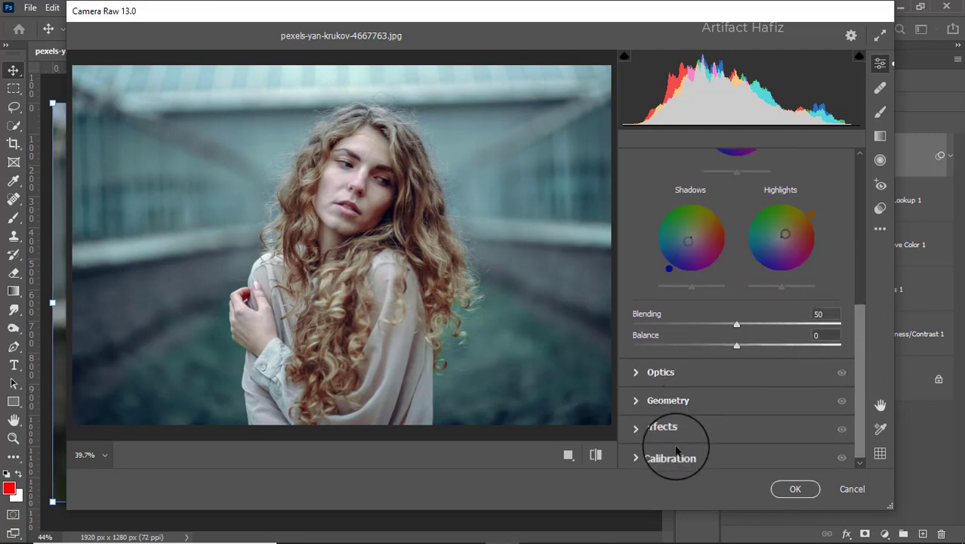
pyautogui.click(673, 457)
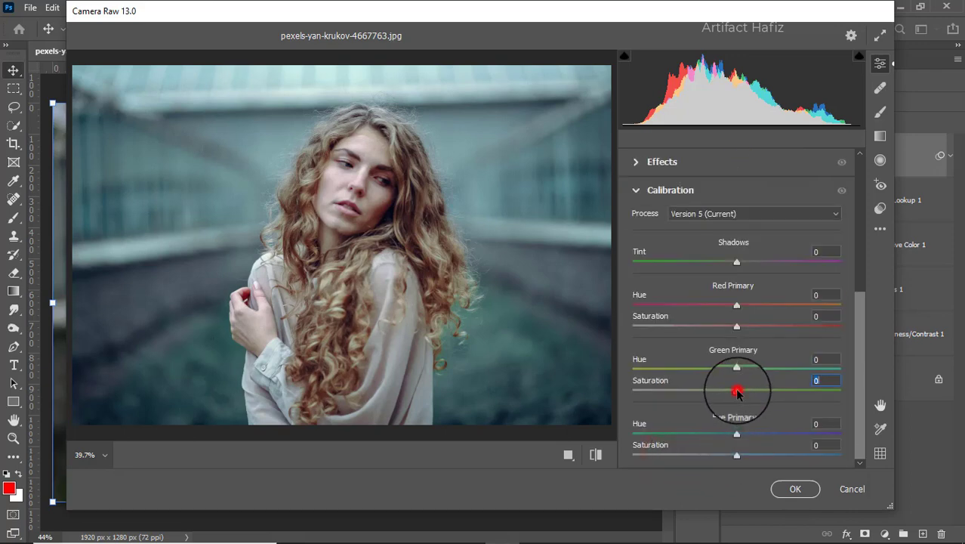
pyautogui.moveTo(737, 393); pyautogui.dragTo(790, 391)
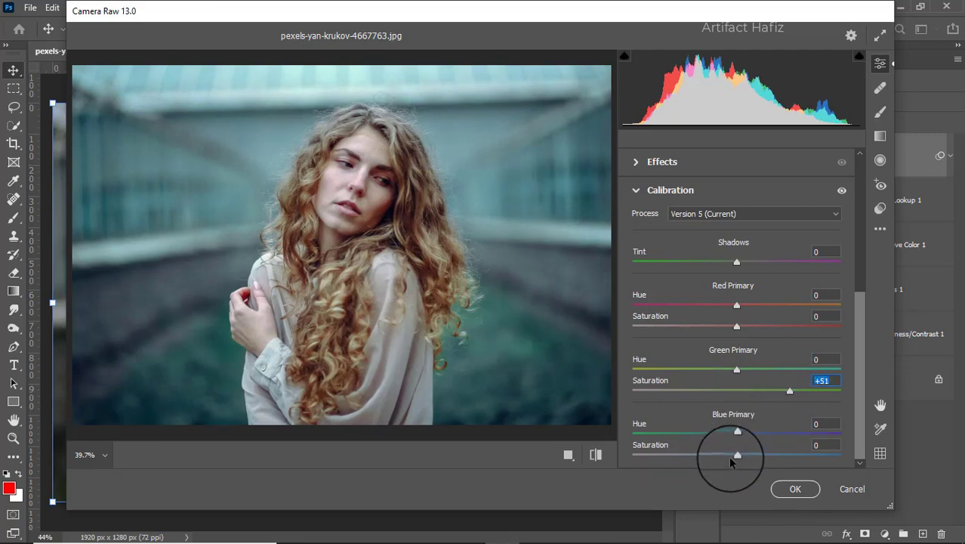
pyautogui.moveTo(736, 456); pyautogui.dragTo(777, 456)
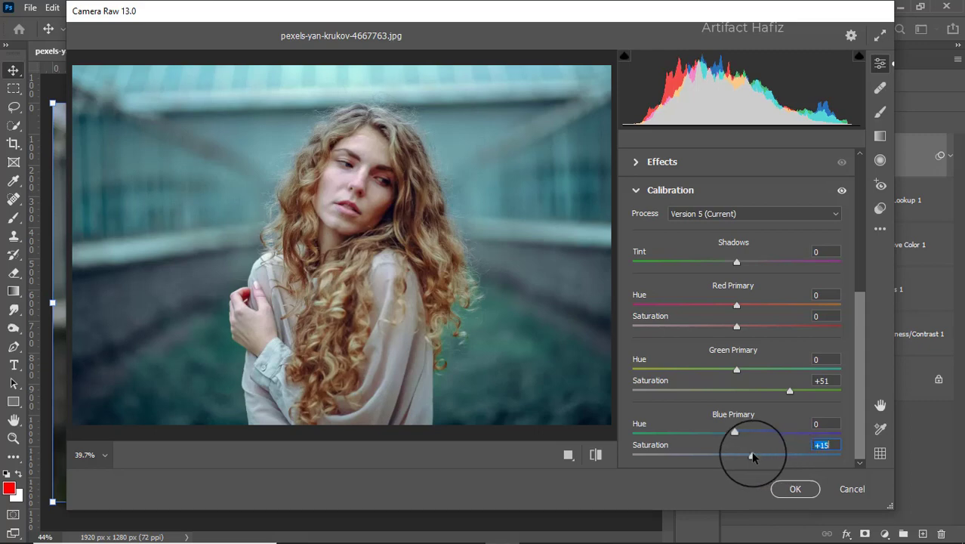
pyautogui.moveTo(682, 454); pyautogui.dragTo(714, 454)
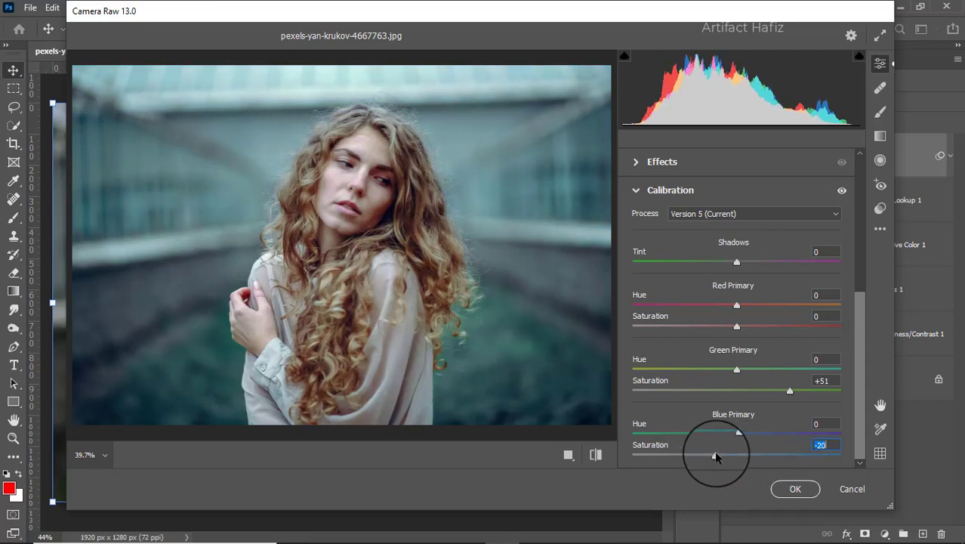
pyautogui.moveTo(716, 456); pyautogui.dragTo(723, 457)
# Step: Set the Red Primary saturation to -29 in the Calibration settings
pyautogui.moveTo(736, 326); pyautogui.dragTo(673, 326)
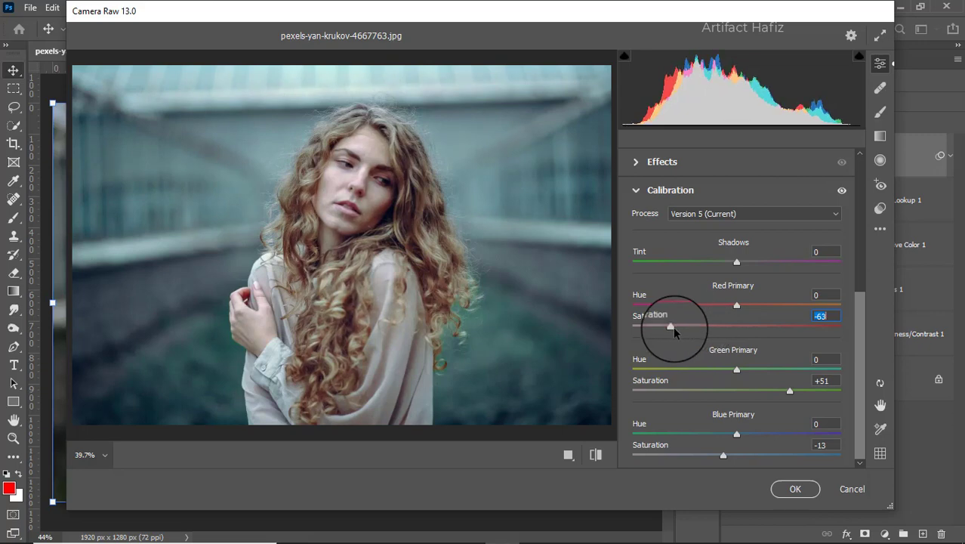
pyautogui.moveTo(672, 326); pyautogui.dragTo(715, 332)
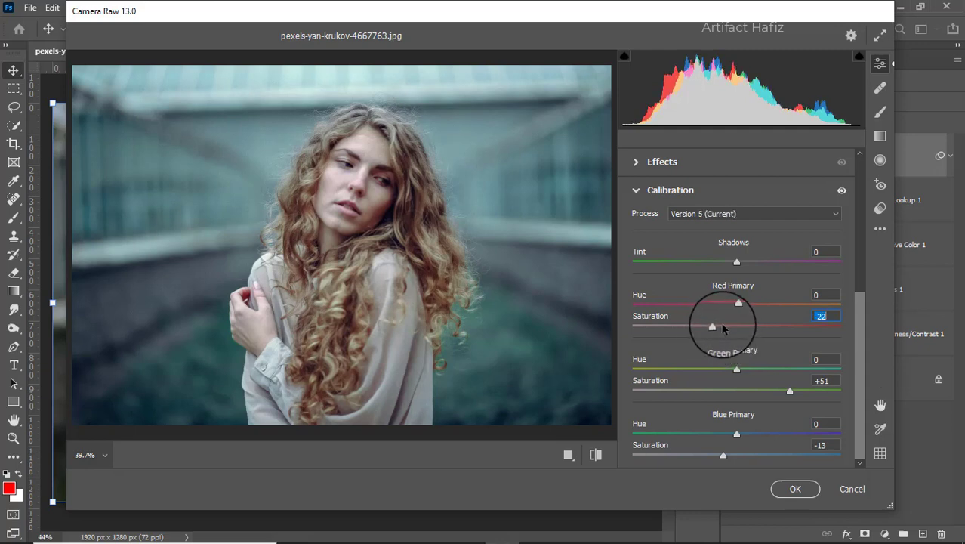
pyautogui.moveTo(711, 329); pyautogui.dragTo(705, 326)
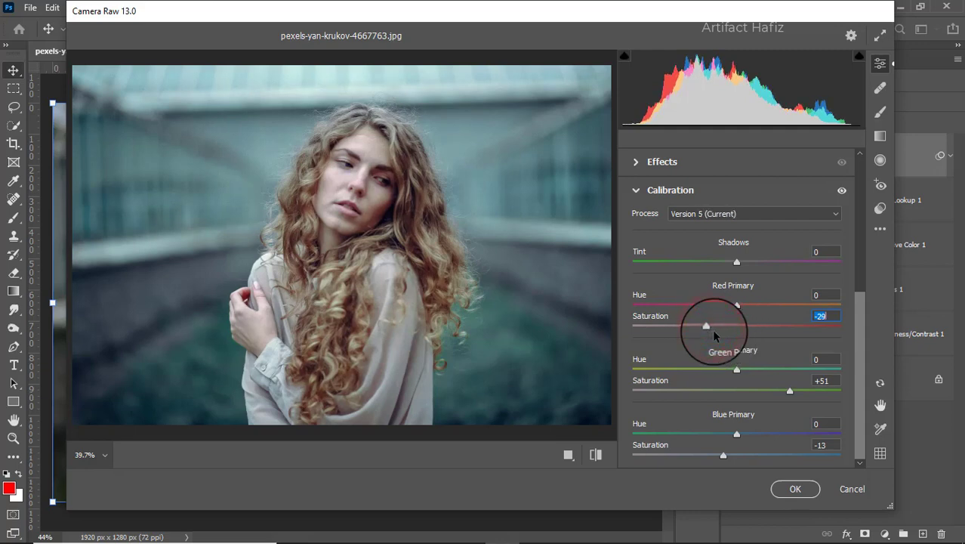
# Step: On the blue channel curve, raise the black point to output 19, move the lower point to 57/64 and add a point at input 193, output 188
pyautogui.moveTo(861, 336); pyautogui.dragTo(866, 255)
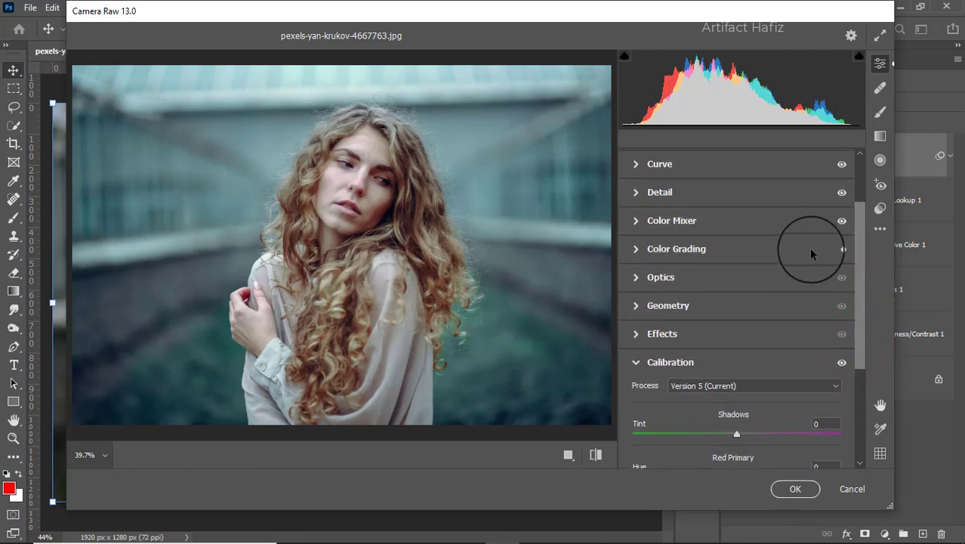
pyautogui.click(645, 165)
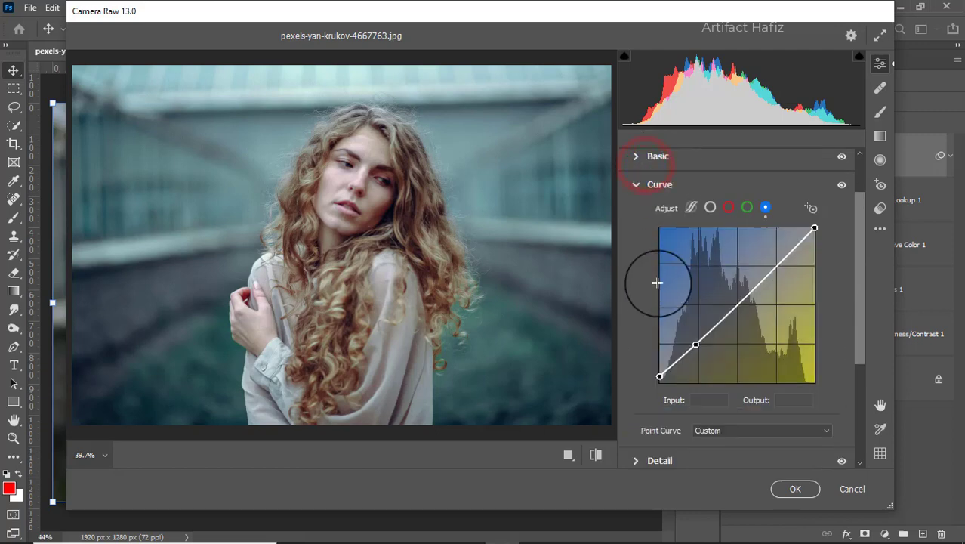
pyautogui.moveTo(659, 382); pyautogui.dragTo(660, 371)
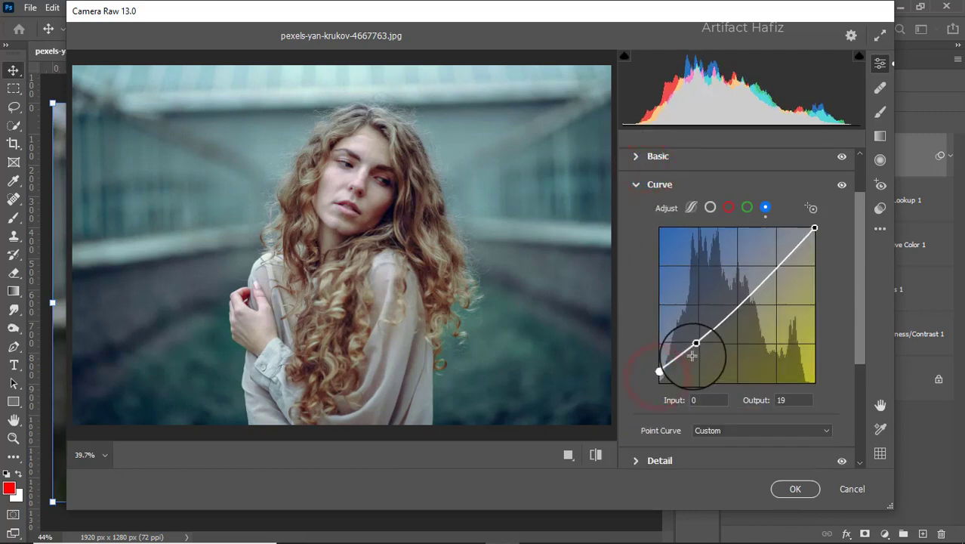
pyautogui.click(694, 345)
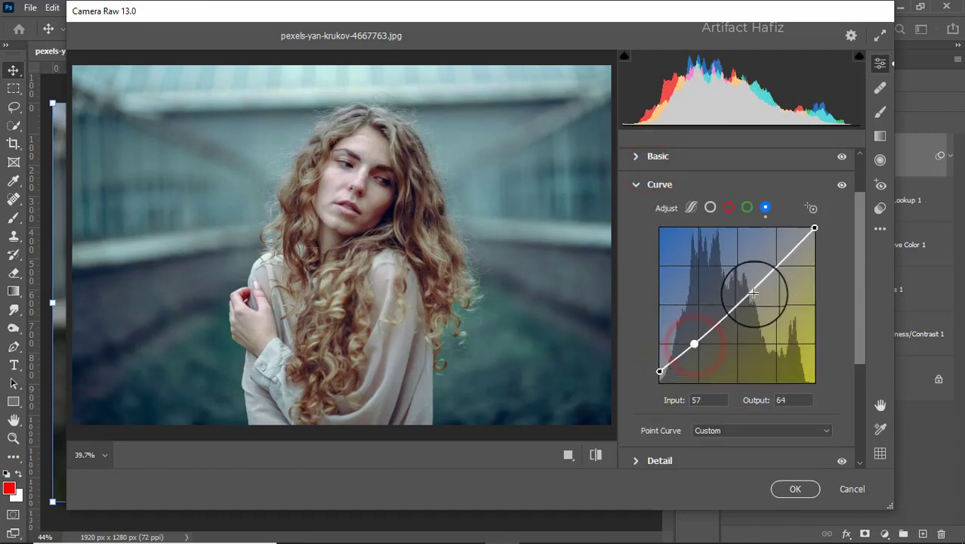
pyautogui.click(774, 266)
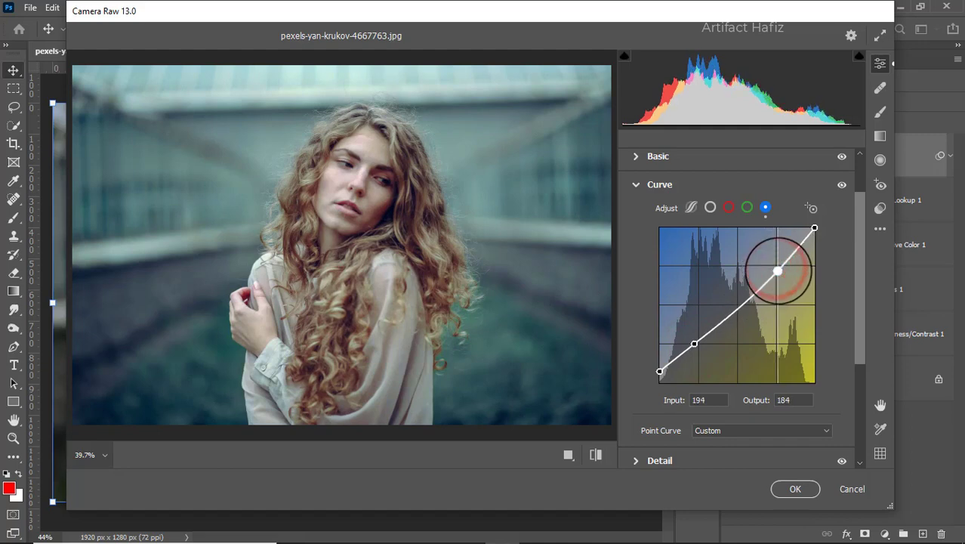
pyautogui.moveTo(775, 267); pyautogui.dragTo(777, 269)
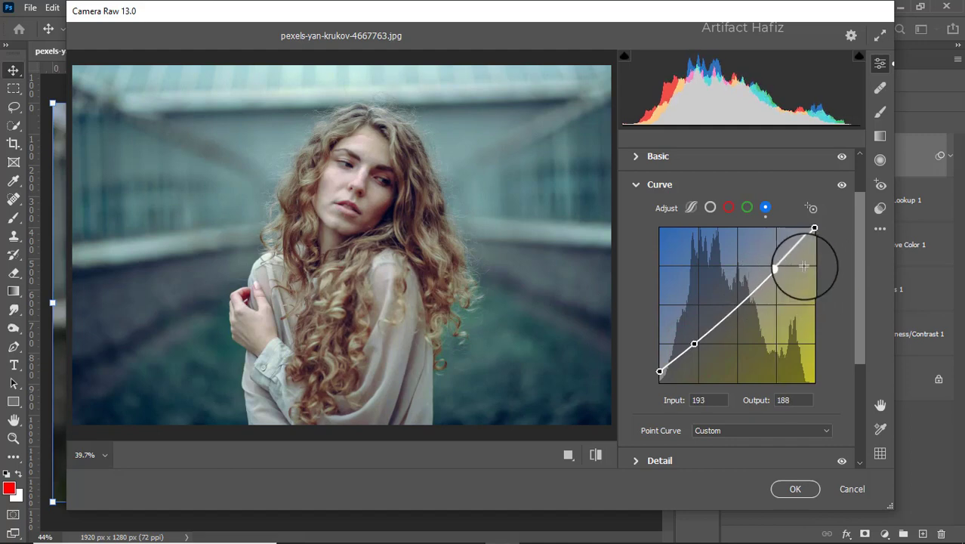
pyautogui.scroll(1, 806, 266)
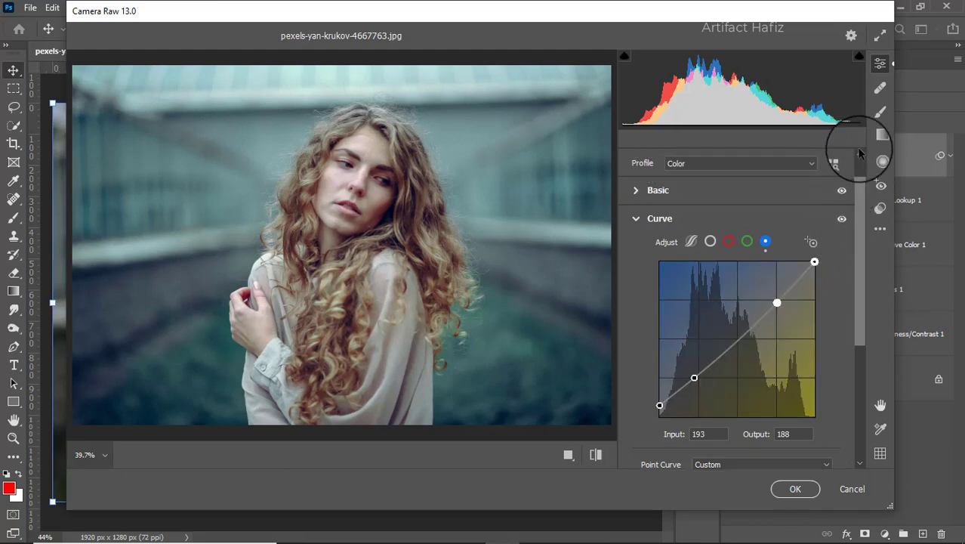
# Step: Add a graduated filter from the photo's lower-right corner, set its temperature to -86 and extend its end to the woman's lower-left side
pyautogui.click(878, 137)
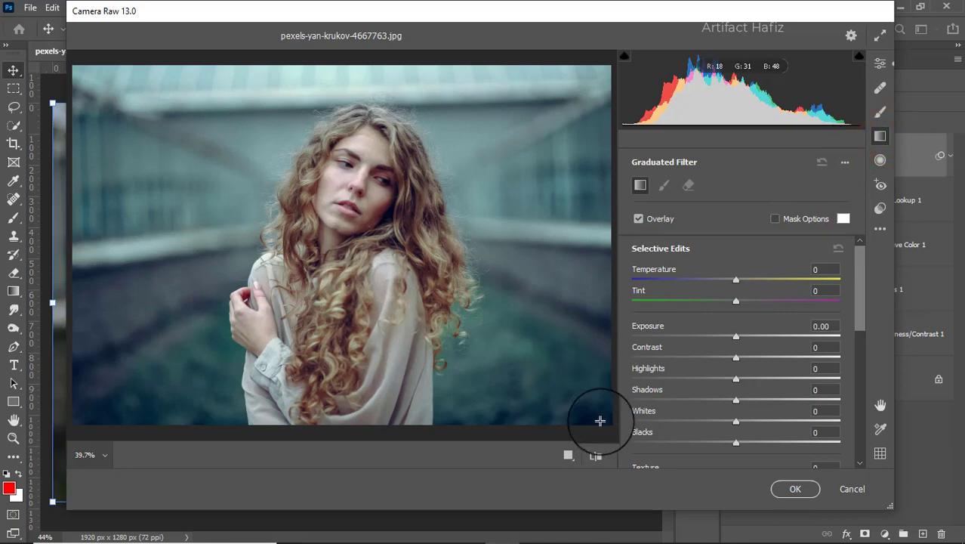
pyautogui.moveTo(600, 420)
pyautogui.mouseDown()
pyautogui.moveTo(568, 366)
pyautogui.moveTo(460, 249)
pyautogui.moveTo(412, 237)
pyautogui.mouseUp()
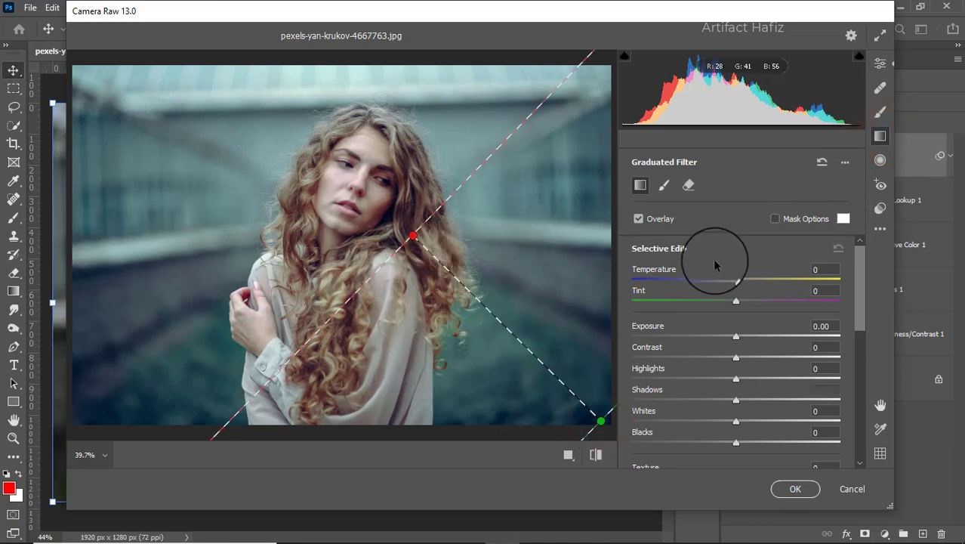
pyautogui.moveTo(736, 281); pyautogui.dragTo(646, 280)
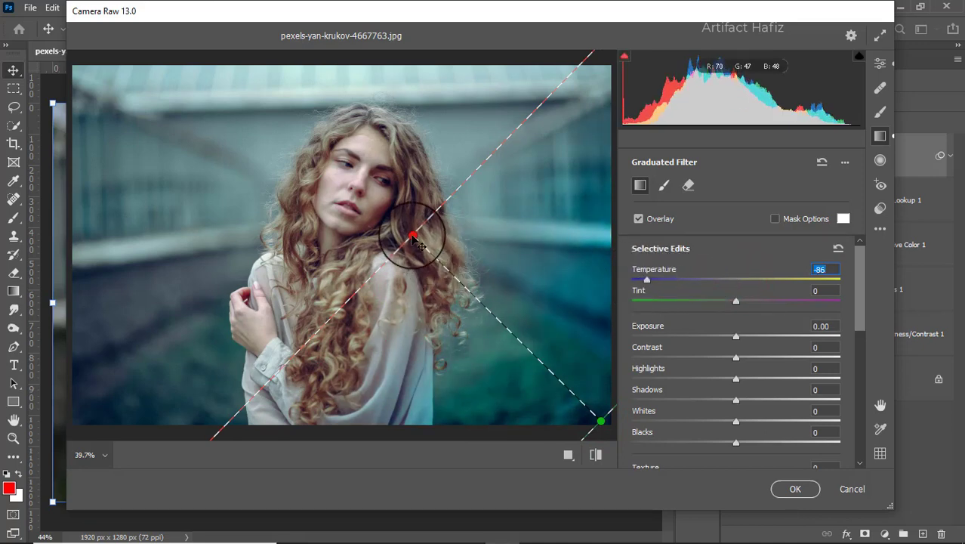
pyautogui.moveTo(412, 237); pyautogui.dragTo(255, 396)
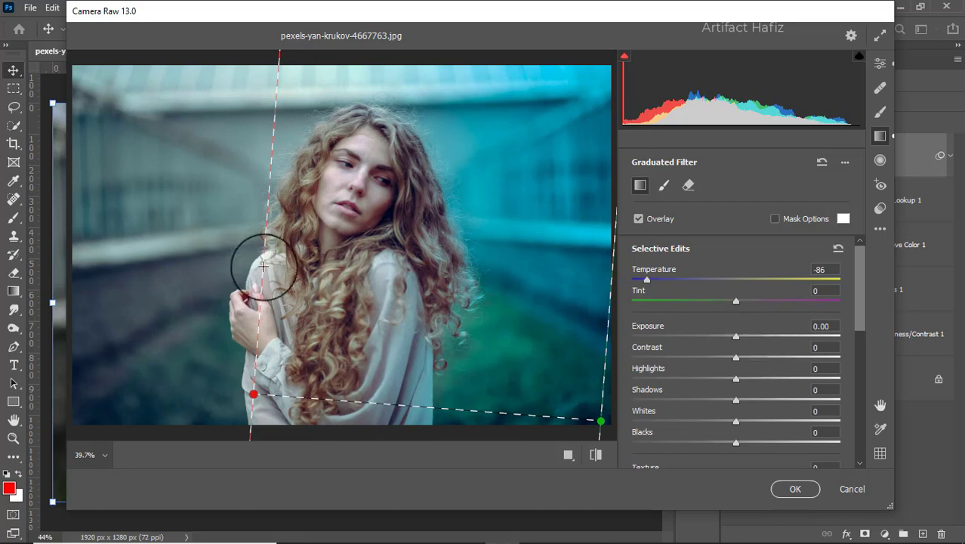
# Step: Add two more graduated filters, one from the photo's left edge and one from its upper edge ending on the woman's face
pyautogui.moveTo(73, 224); pyautogui.dragTo(390, 333)
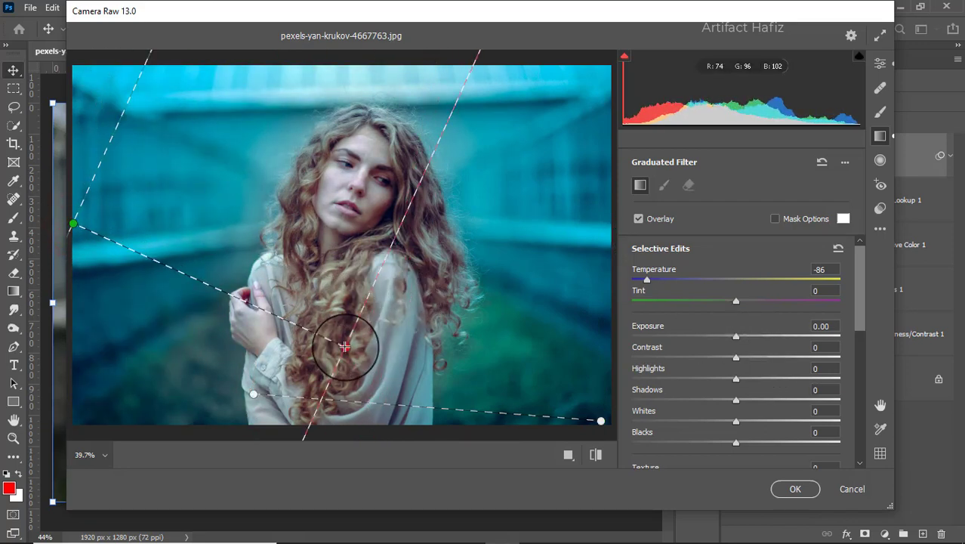
pyautogui.moveTo(424, 259); pyautogui.dragTo(258, 26)
pyautogui.moveTo(261, 60); pyautogui.dragTo(329, 206)
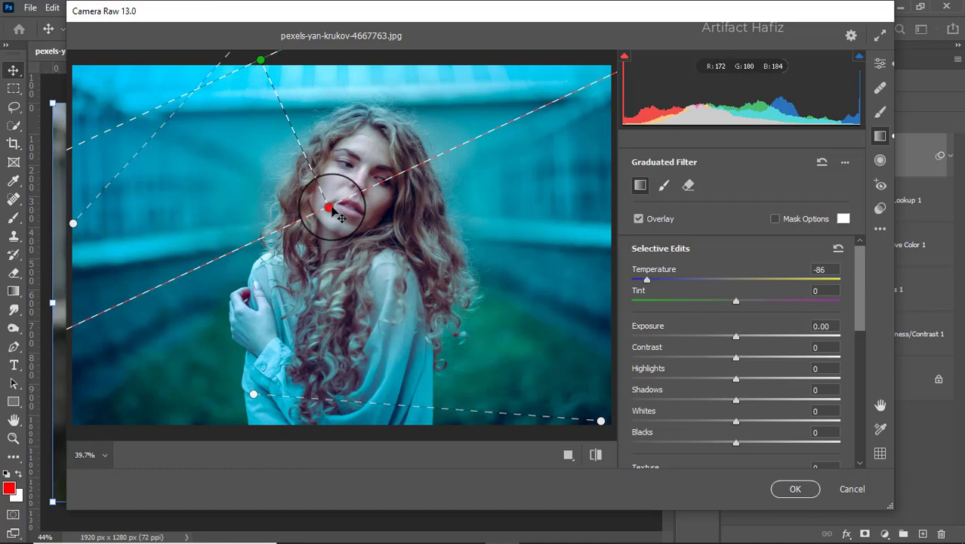
pyautogui.moveTo(331, 207); pyautogui.dragTo(332, 206)
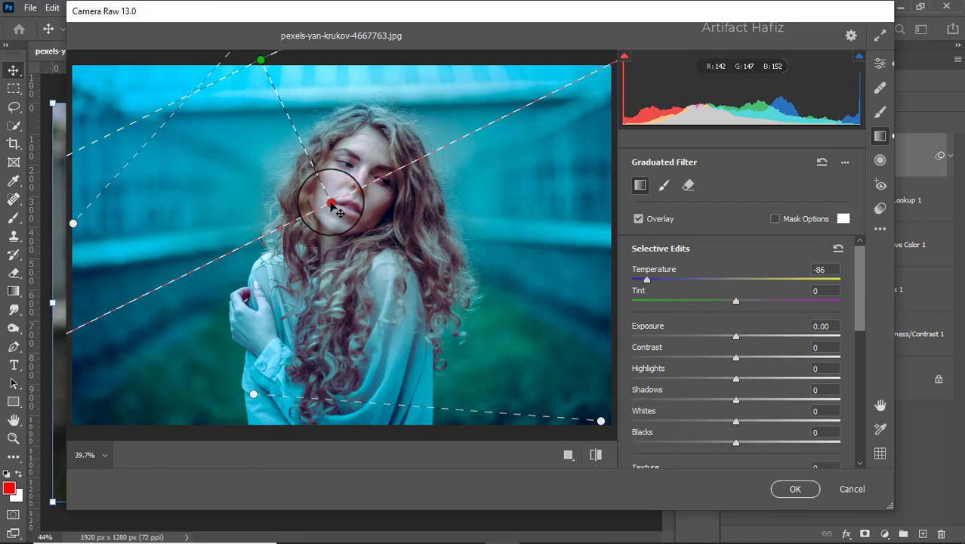
pyautogui.click(327, 196)
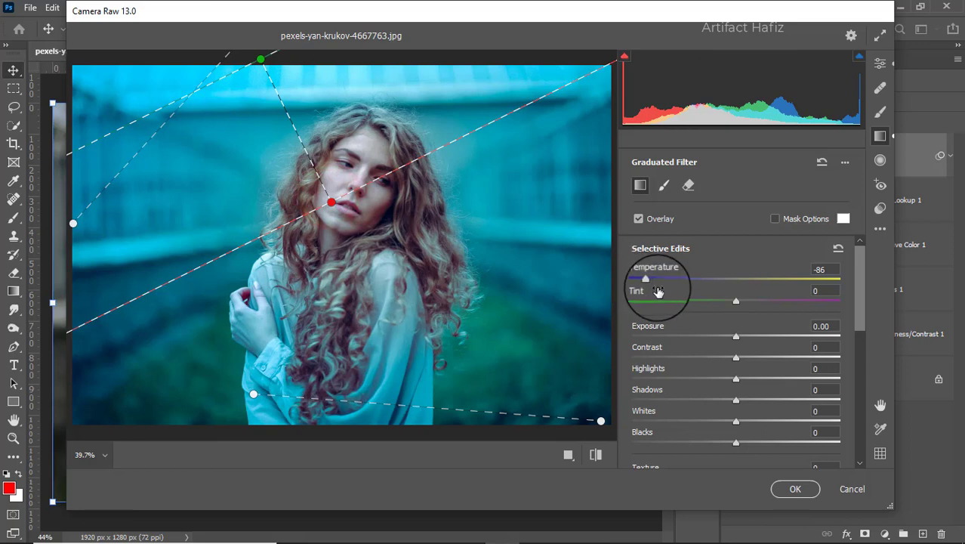
# Step: Set the graduated filter temperatures to -52 for the upper one, -54 for the left one and -50 for the lower-right one
pyautogui.moveTo(646, 282); pyautogui.dragTo(682, 285)
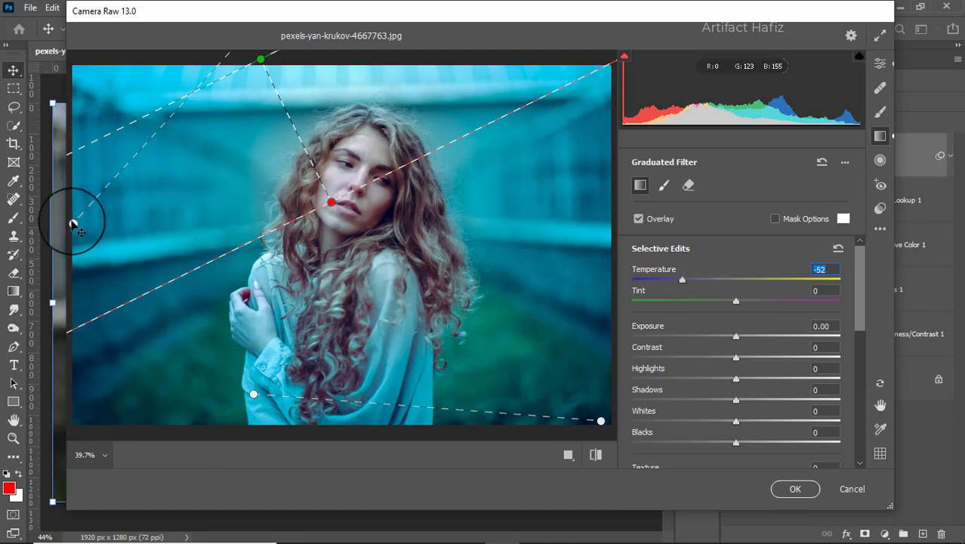
pyautogui.click(72, 224)
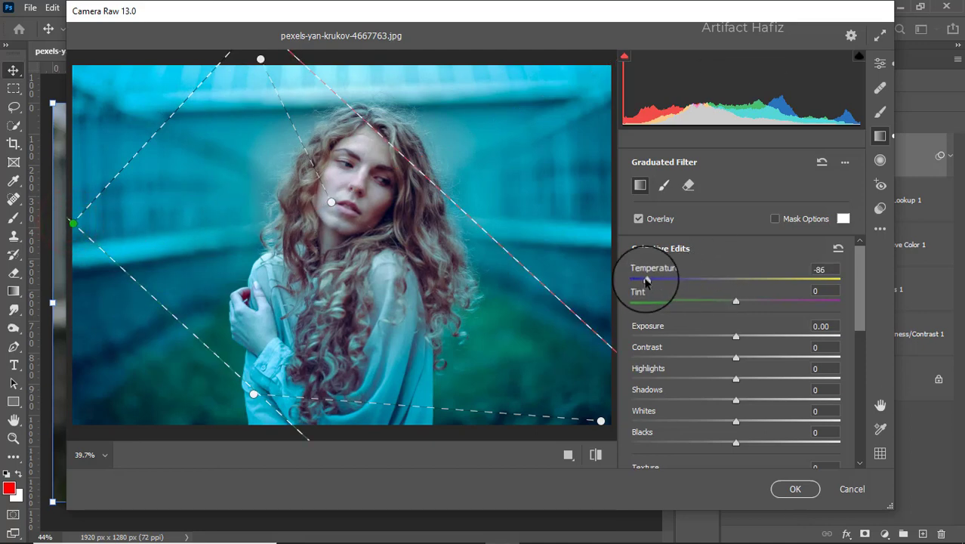
pyautogui.moveTo(646, 280); pyautogui.dragTo(681, 281)
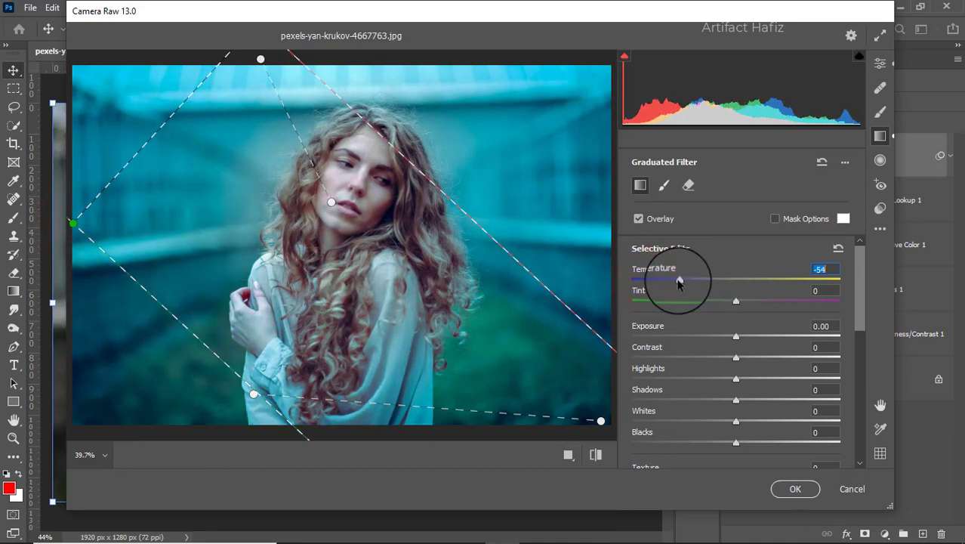
pyautogui.click(601, 421)
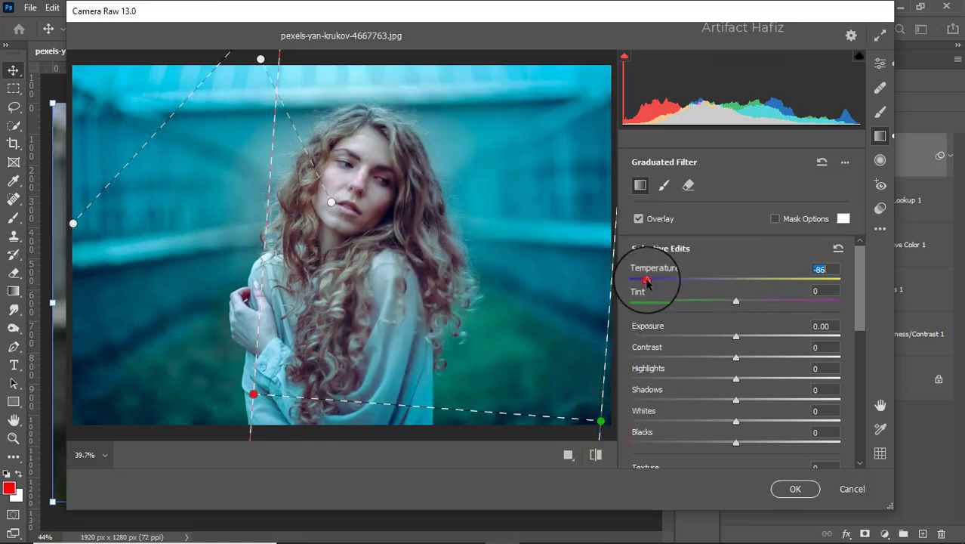
pyautogui.moveTo(646, 280); pyautogui.dragTo(684, 287)
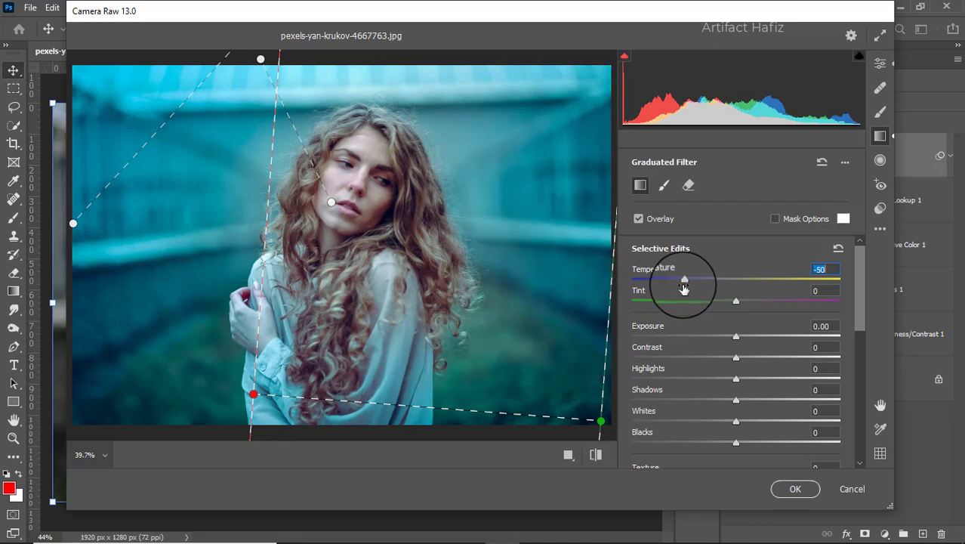
# Step: Set the graduated filter exposures to -0.25 for the lower-right one, -0.20 for the left one and -0.35 for the upper one
pyautogui.scroll(-1, 699, 320)
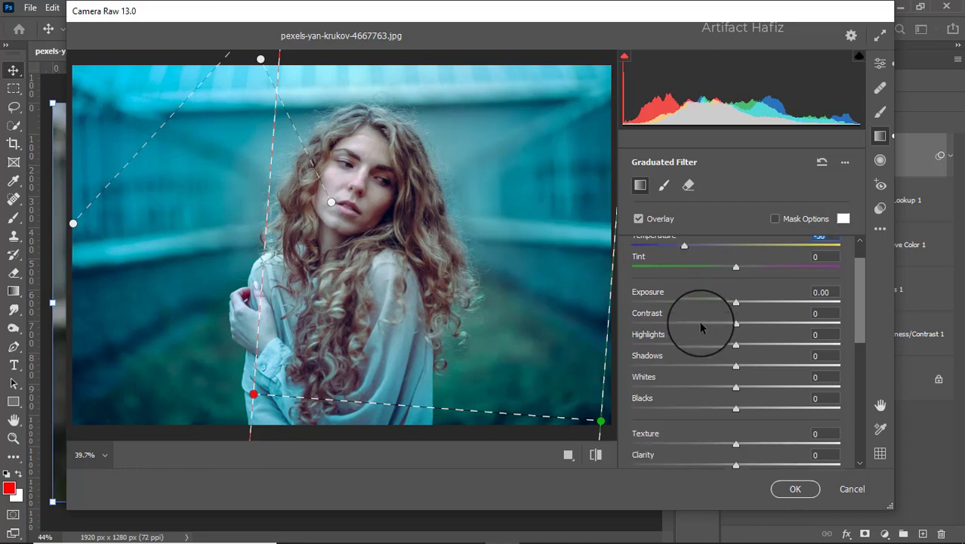
pyautogui.scroll(1, 698, 321)
pyautogui.moveTo(737, 337)
pyautogui.mouseDown()
pyautogui.moveTo(719, 337)
pyautogui.moveTo(732, 339)
pyautogui.mouseUp()
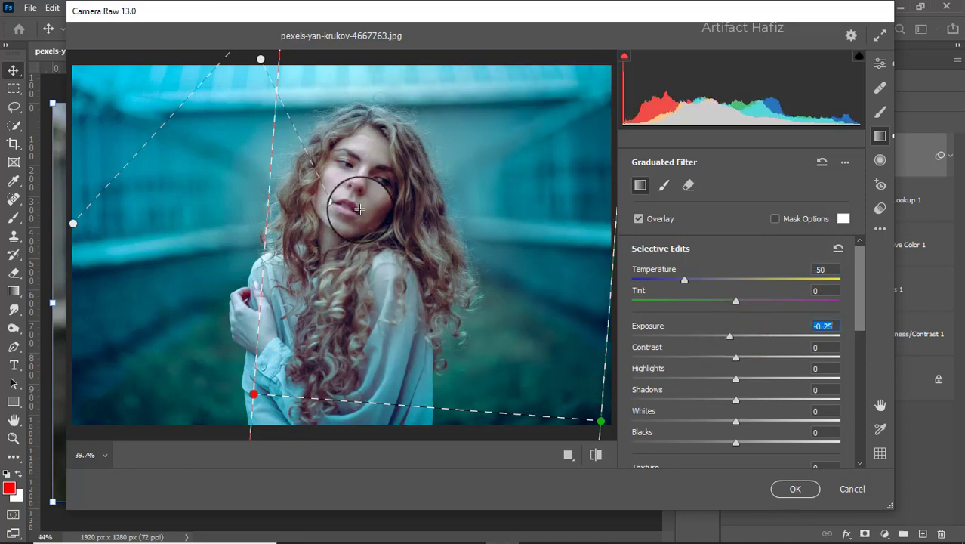
pyautogui.click(69, 224)
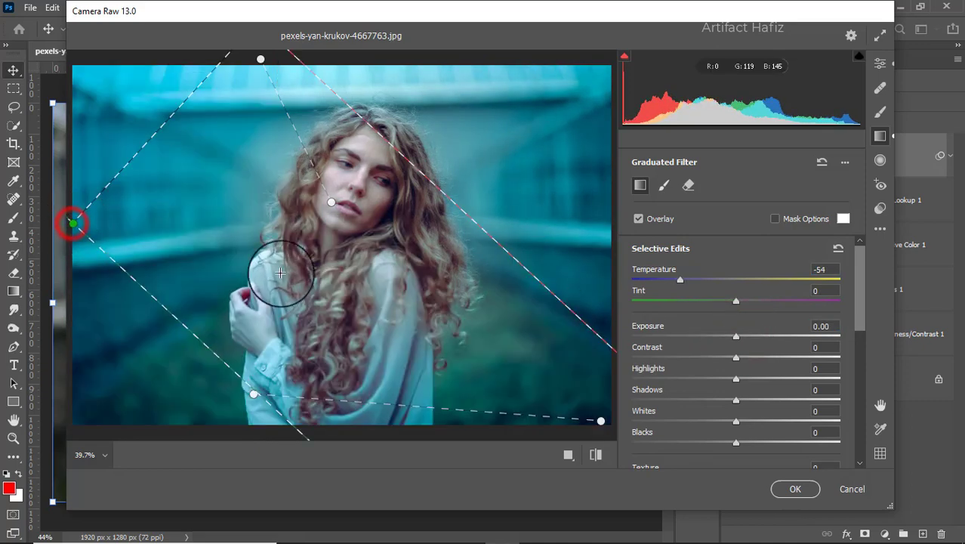
pyautogui.moveTo(736, 336); pyautogui.dragTo(726, 342)
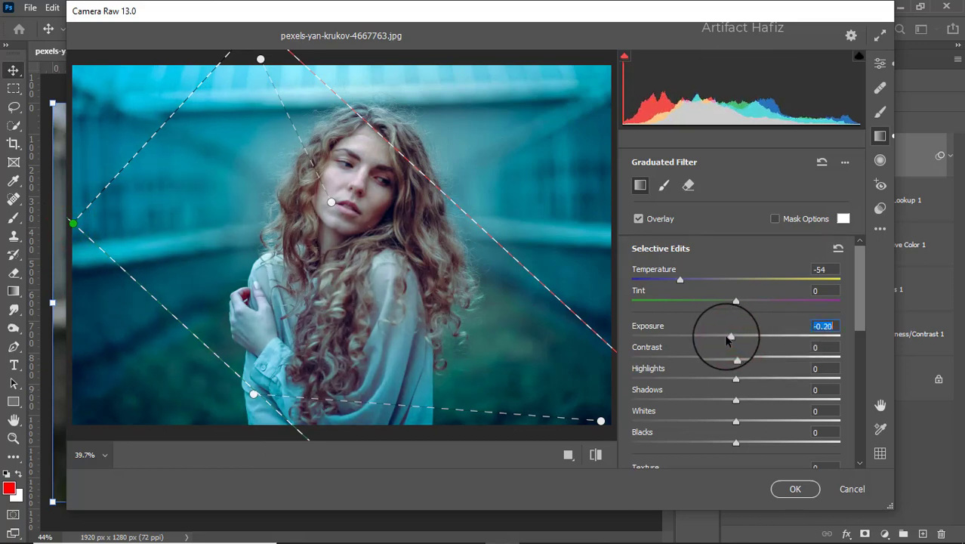
pyautogui.click(261, 60)
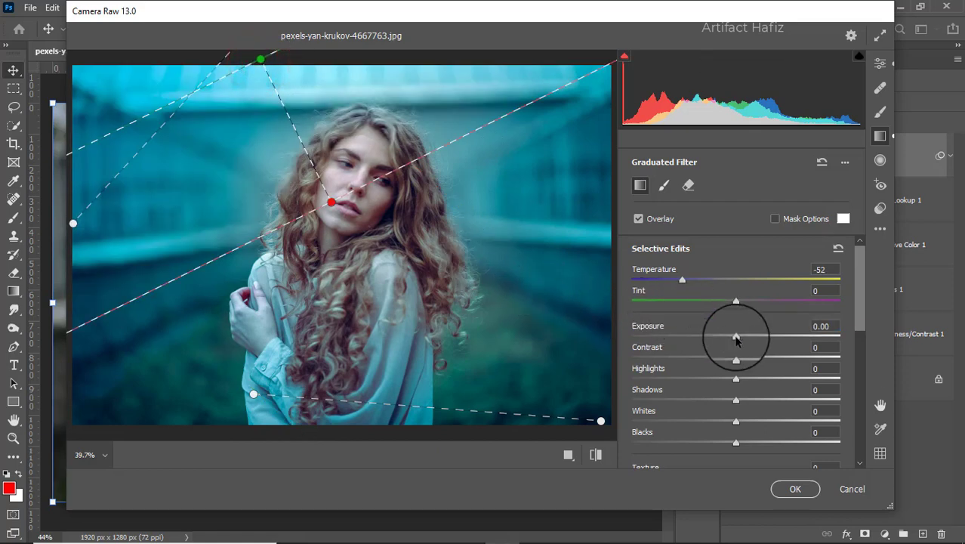
pyautogui.moveTo(738, 337); pyautogui.dragTo(722, 340)
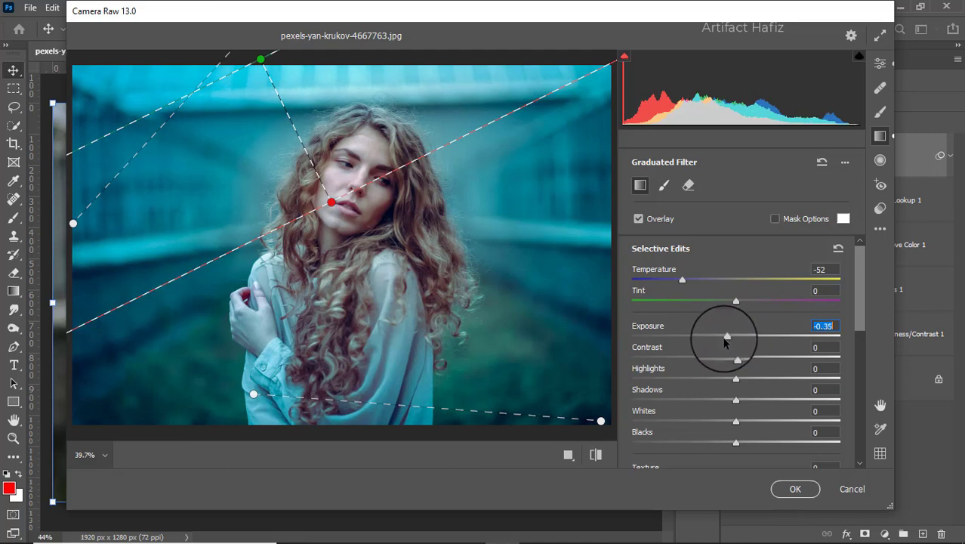
# Step: Compare the edit with the original in the Before/After view and apply the Camera Raw Filter to Layer 1
pyautogui.click(880, 64)
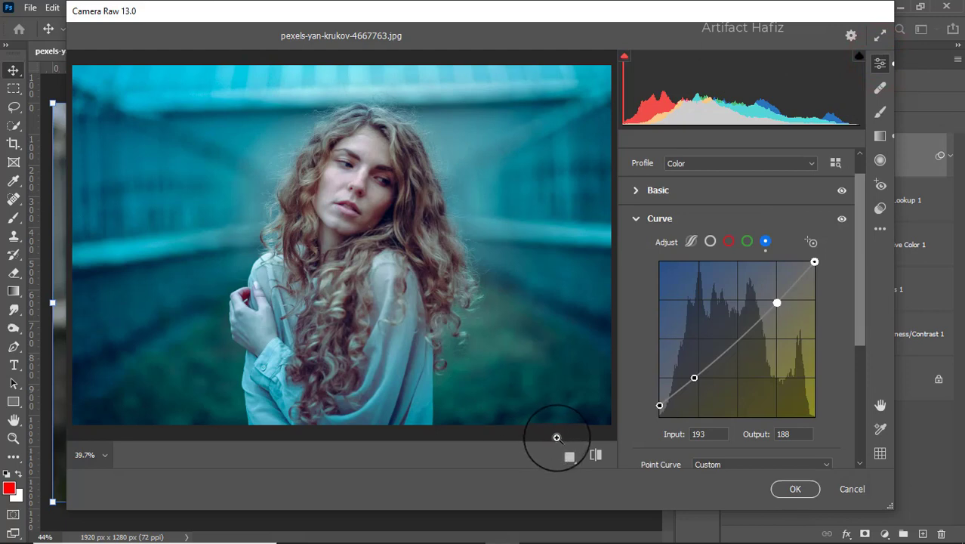
pyautogui.click(568, 457)
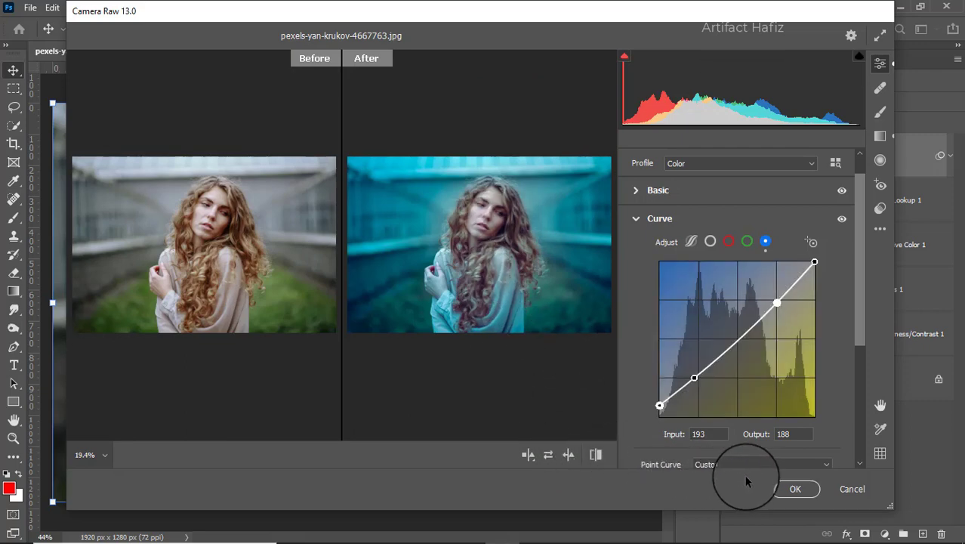
pyautogui.click(794, 488)
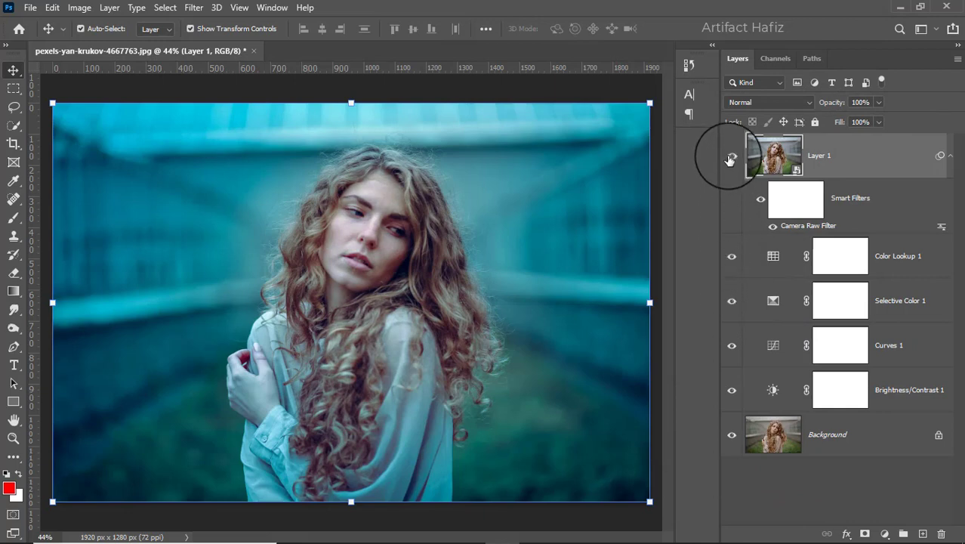
pyautogui.click(728, 157)
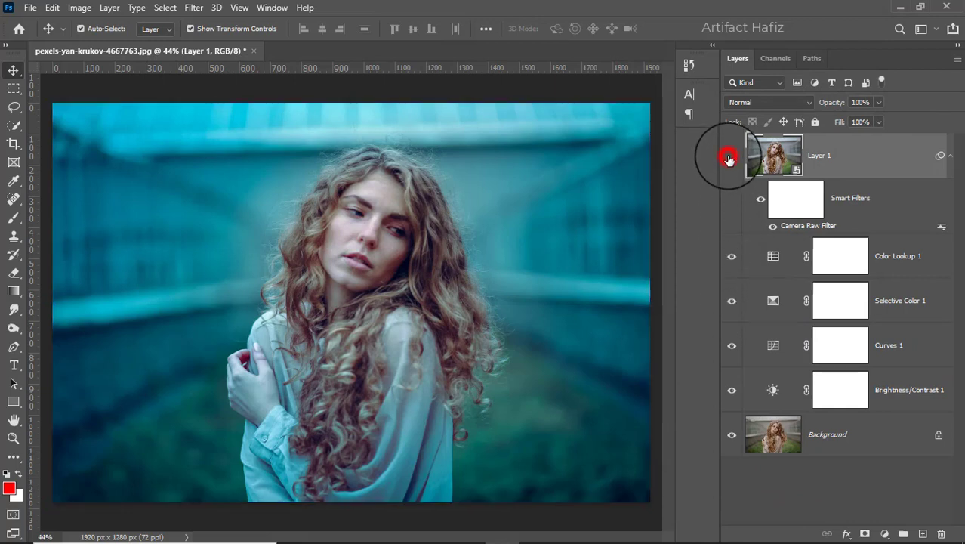
pyautogui.click(728, 157)
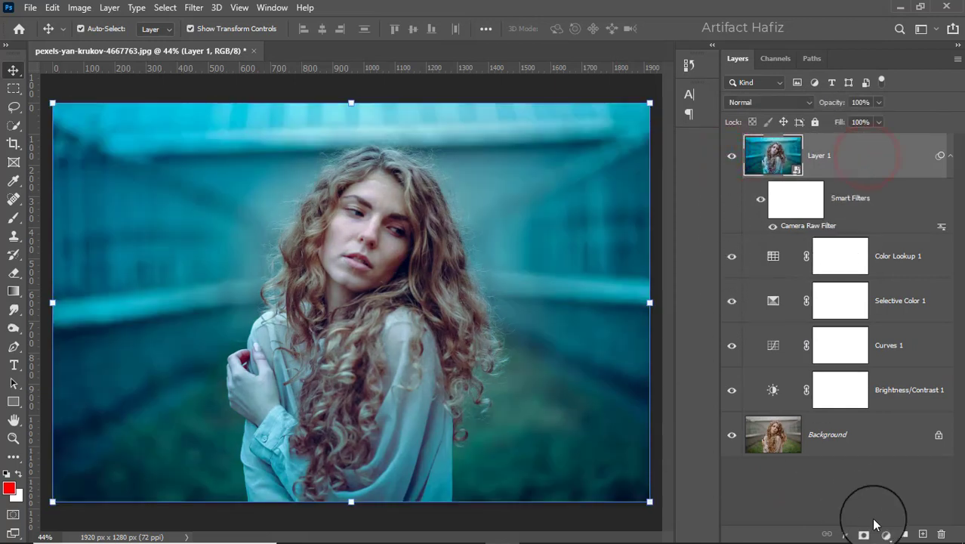
# Step: Add a Color Lookup adjustment layer above Layer 1 with the TealOrangePlusContrast.3DL table and set its opacity to 10%
pyautogui.click(883, 533)
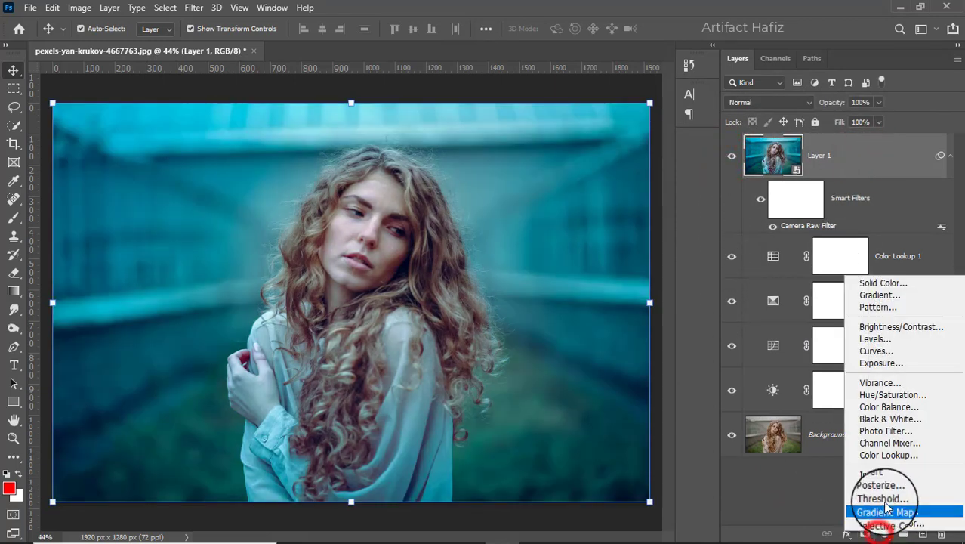
pyautogui.click(888, 455)
pyautogui.click(621, 136)
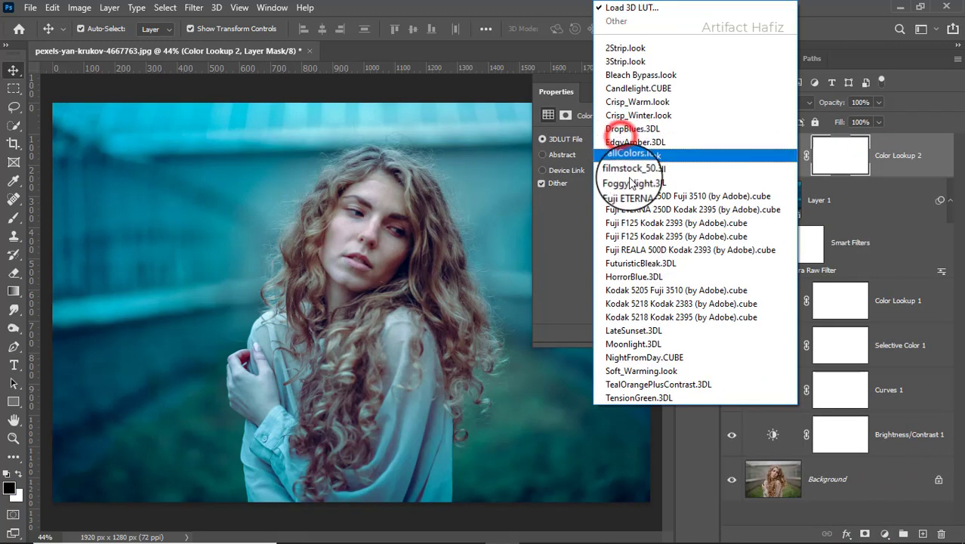
pyautogui.click(639, 382)
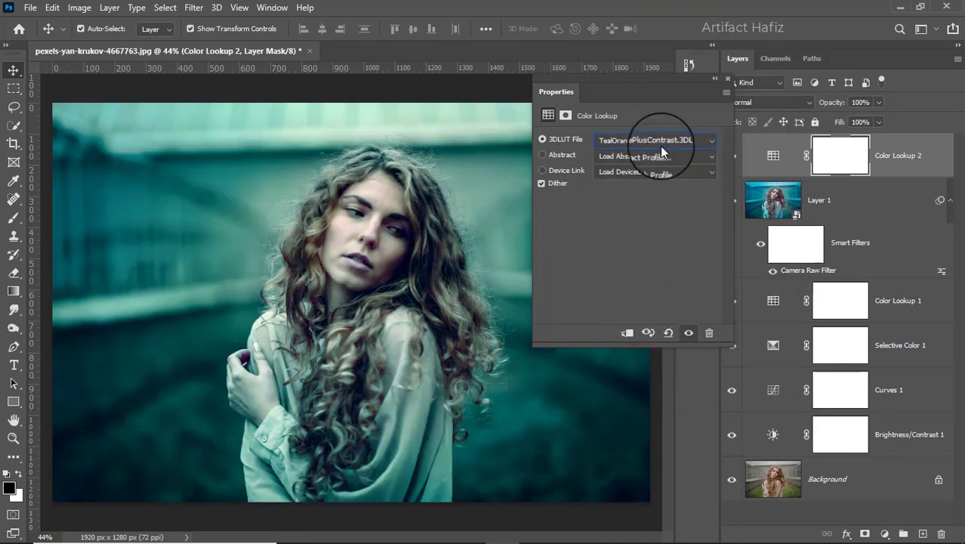
pyautogui.click(728, 78)
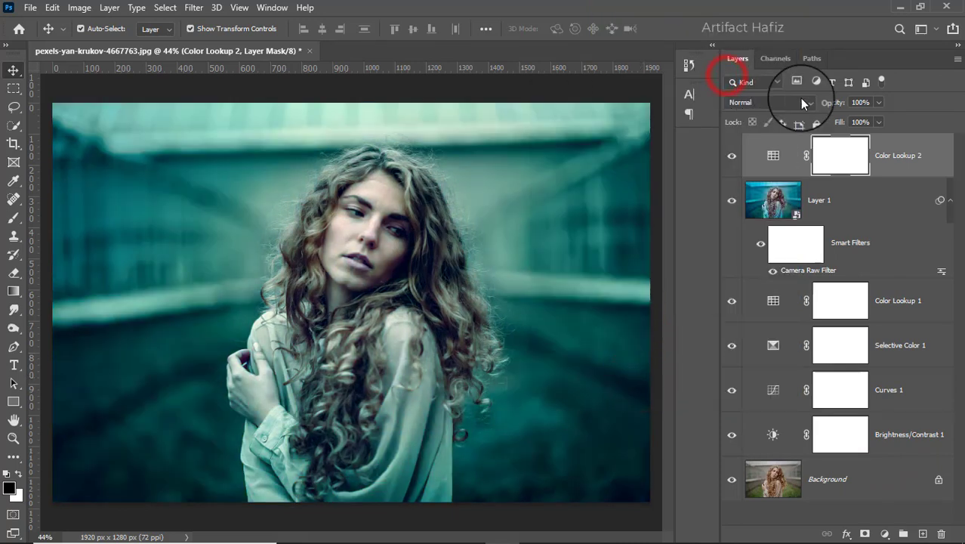
pyautogui.click(880, 101)
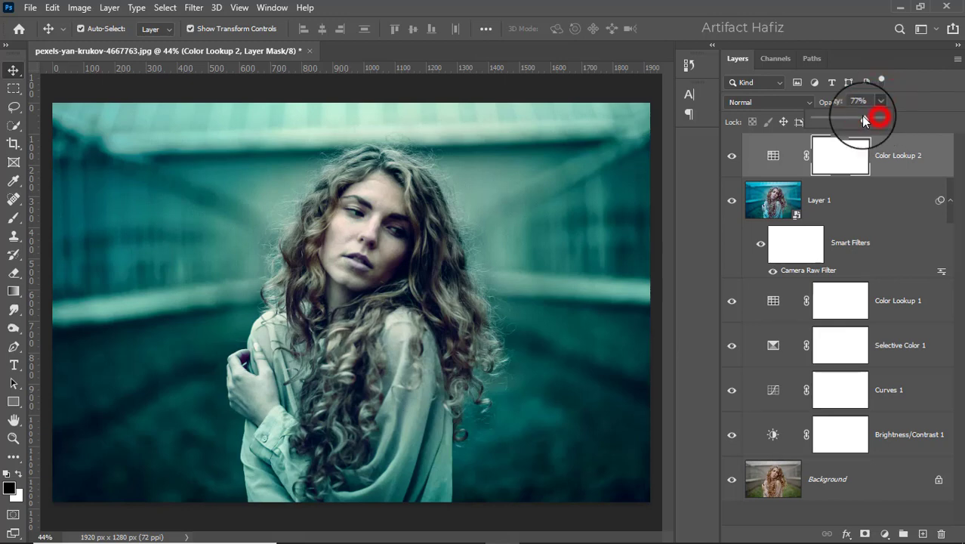
pyautogui.moveTo(865, 121); pyautogui.dragTo(819, 121)
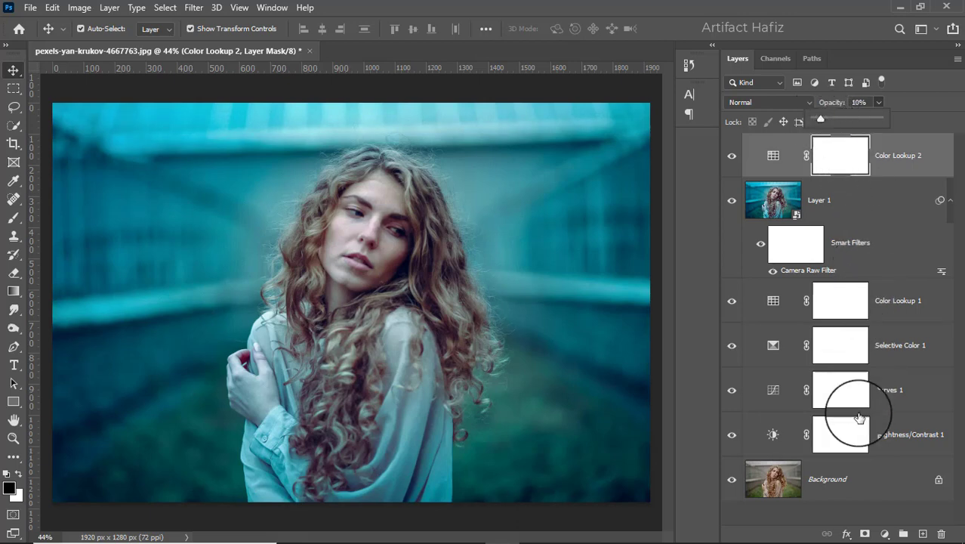
# Step: Add a bright sky-blue Solid Color fill layer above Color Lookup 2 and set its blend mode to Color
pyautogui.click(884, 534)
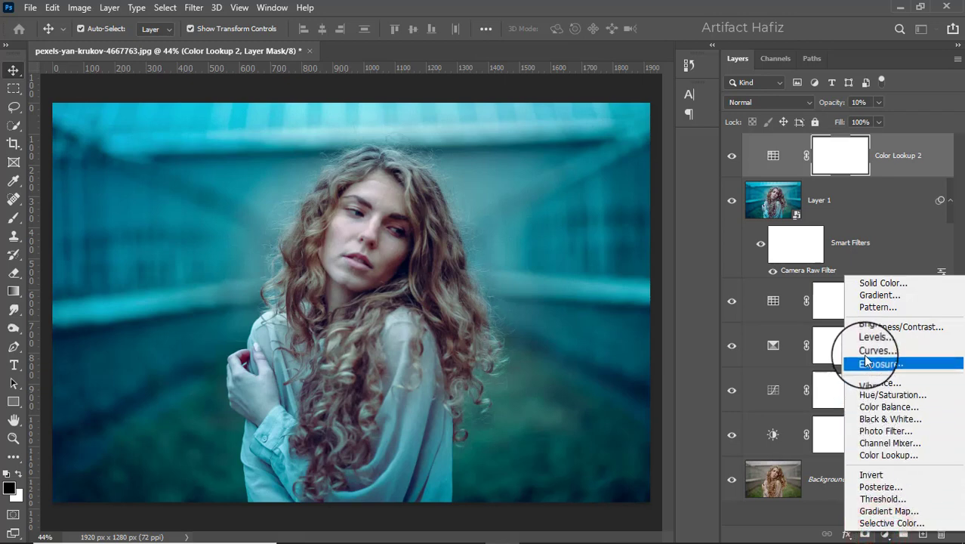
pyautogui.click(874, 283)
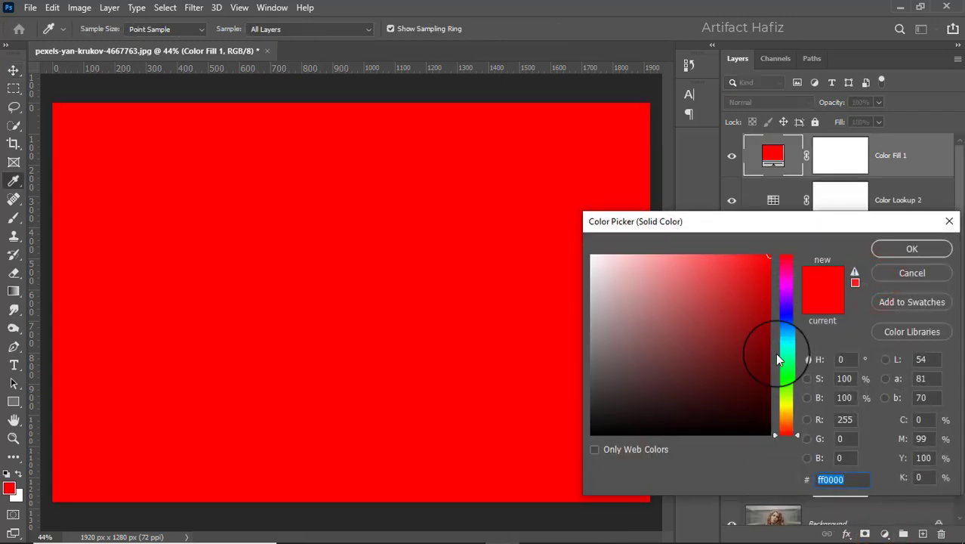
pyautogui.click(785, 345)
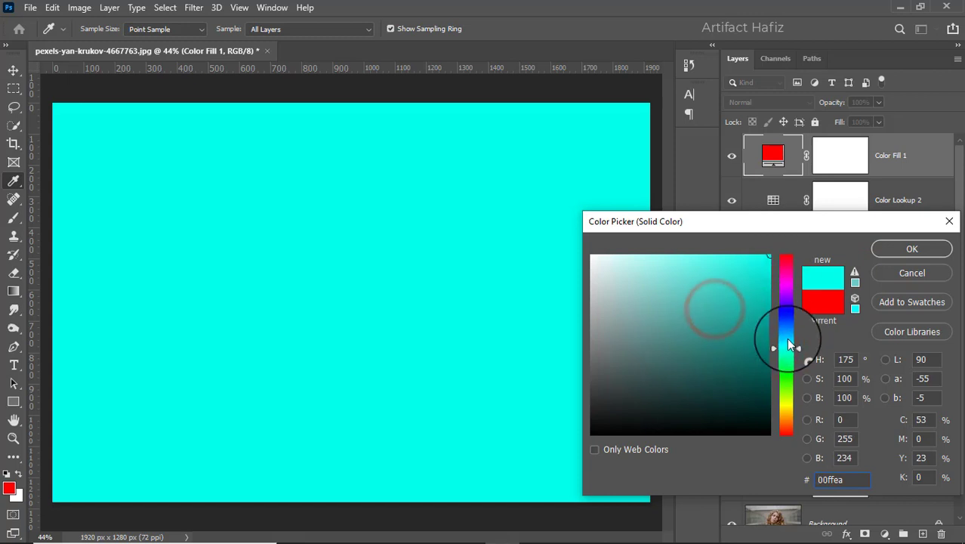
pyautogui.click(787, 346)
pyautogui.click(784, 338)
pyautogui.click(881, 253)
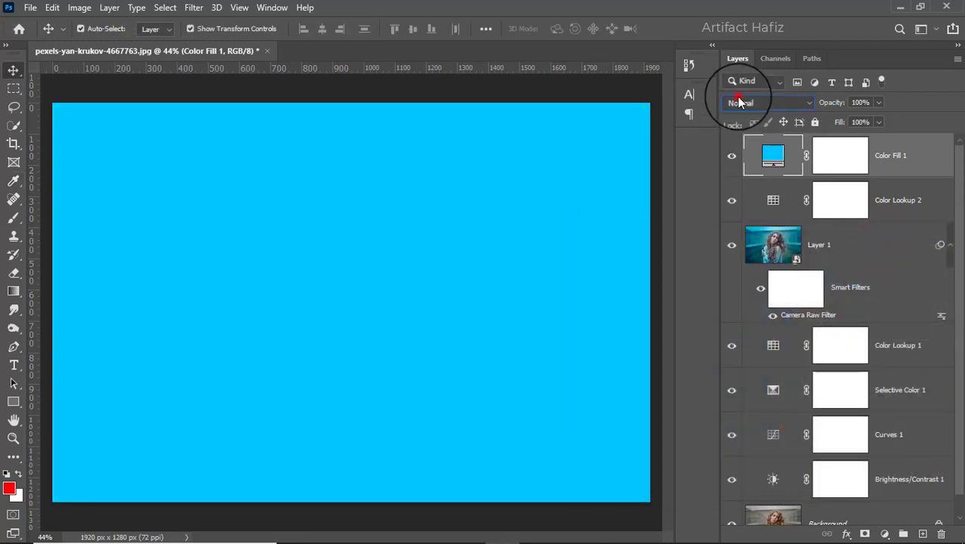
pyautogui.click(738, 103)
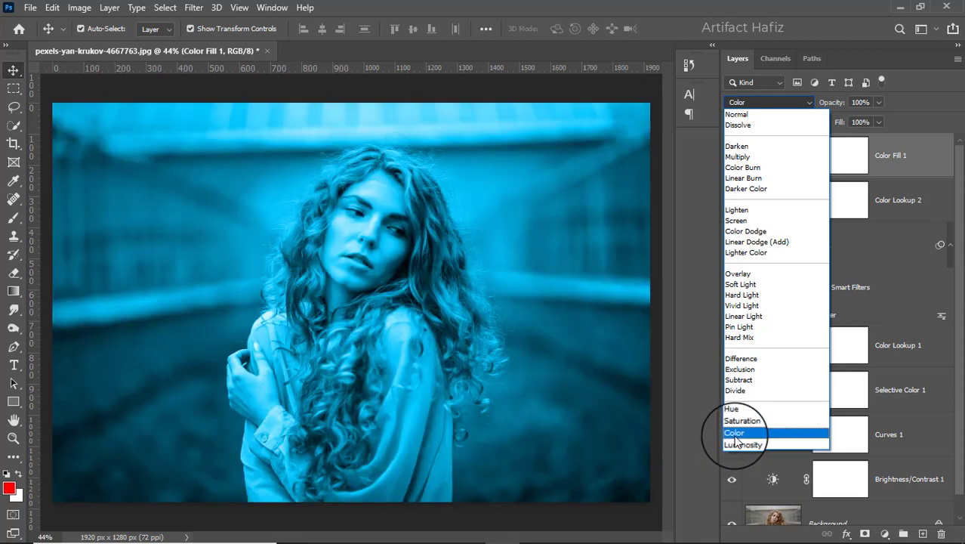
pyautogui.click(733, 434)
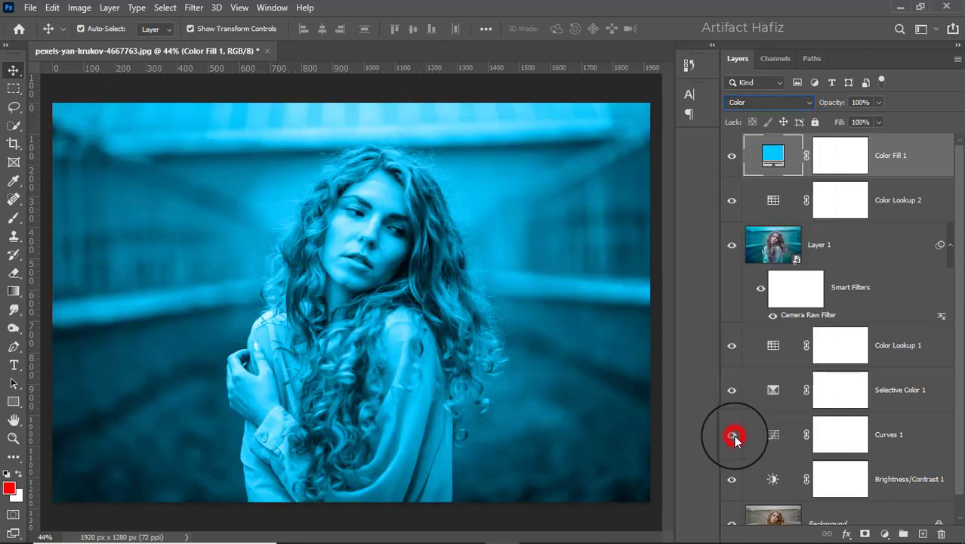
# Step: Target the Color Fill 1 mask and set up a black Soft Round brush at 500 px and 100% opacity
pyautogui.click(820, 159)
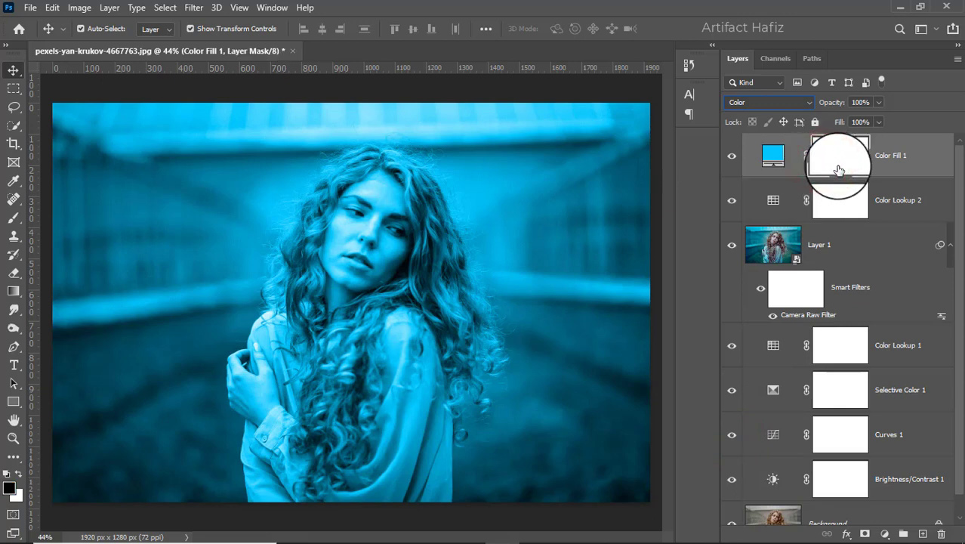
pyautogui.click(12, 220)
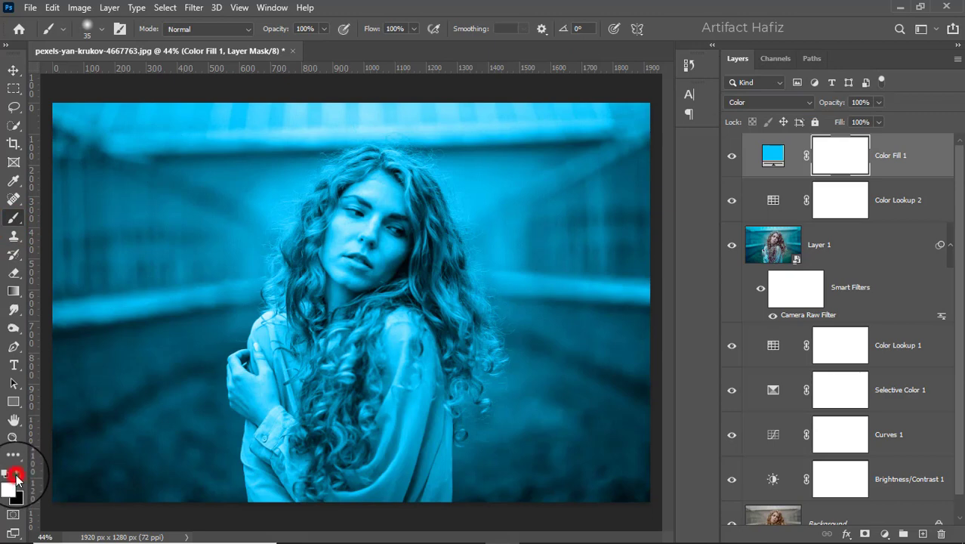
pyautogui.click(89, 30)
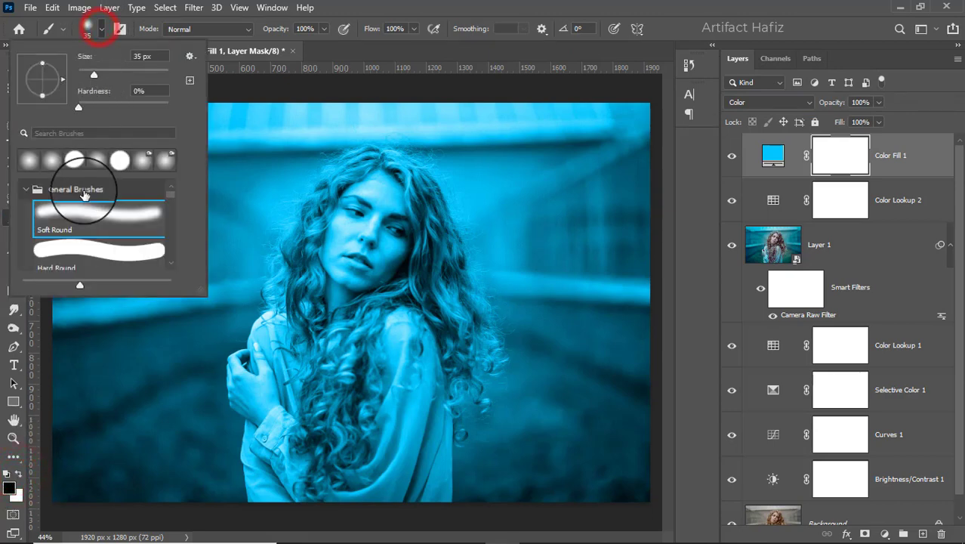
pyautogui.click(82, 206)
pyautogui.click(323, 29)
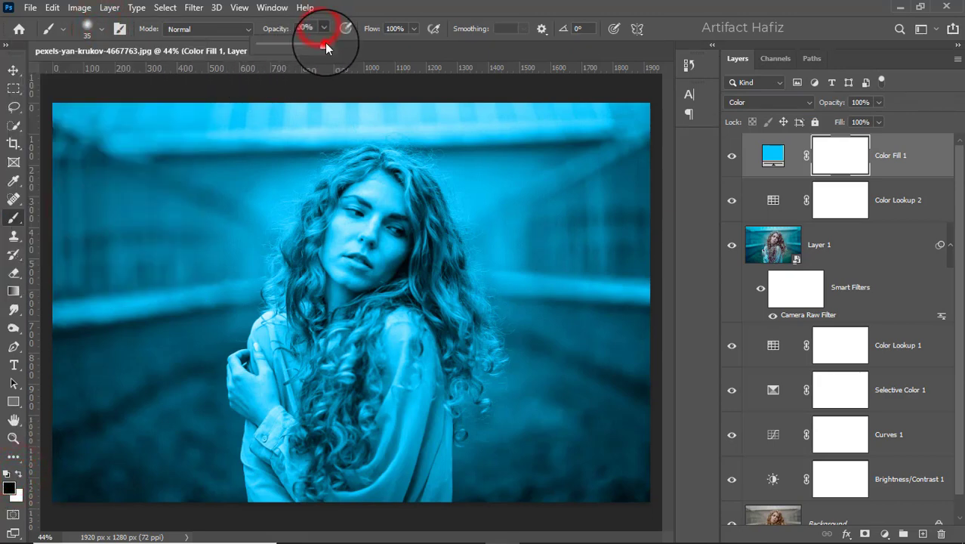
pyautogui.click(356, 6)
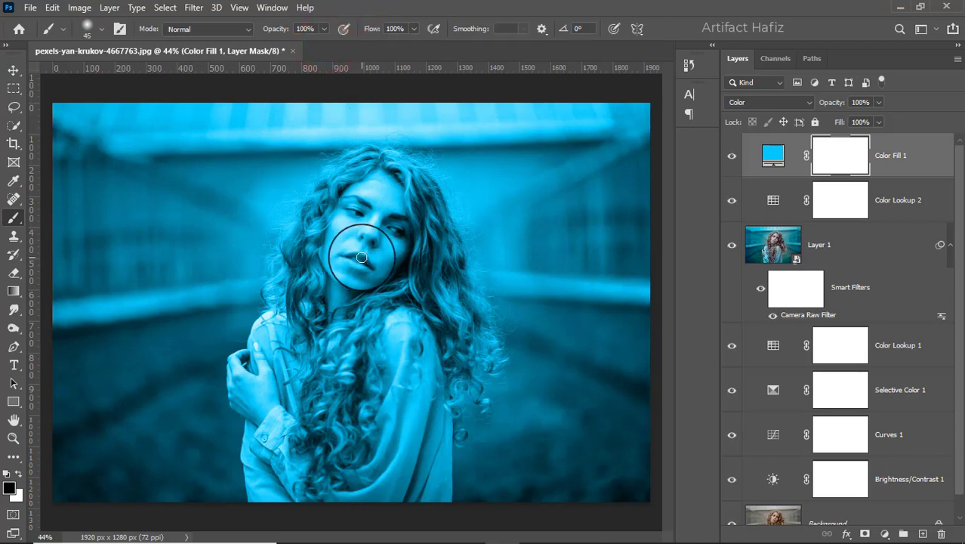
pyautogui.press(']')
pyautogui.press(']')
pyautogui.press(']')
pyautogui.press(']')
pyautogui.press(']')
pyautogui.press(']')
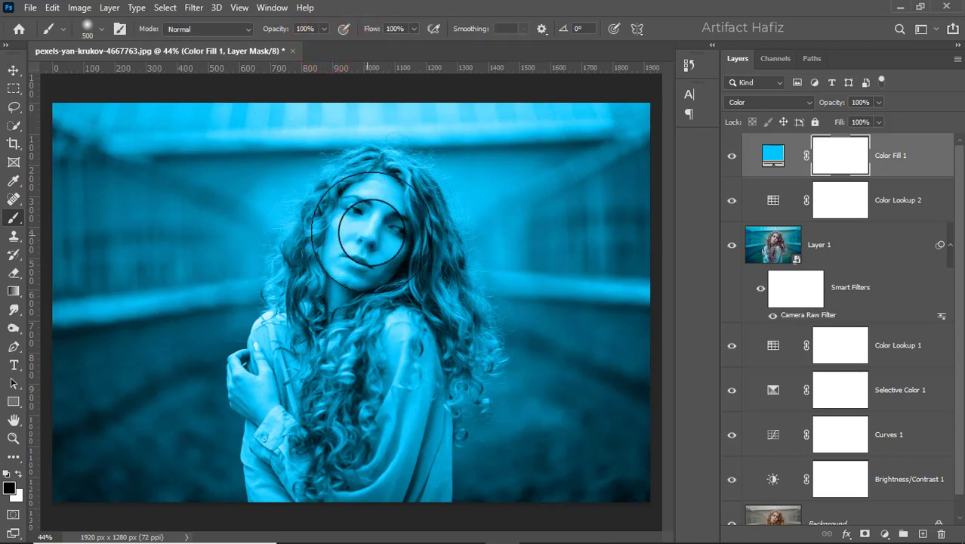
# Step: Paint black on the Color Fill 1 mask over the woman's face, hair, arms and blouse, reducing the brush to 300 px
pyautogui.moveTo(379, 220)
pyautogui.mouseDown()
pyautogui.moveTo(360, 253)
pyautogui.moveTo(344, 335)
pyautogui.moveTo(346, 297)
pyautogui.moveTo(324, 440)
pyautogui.mouseUp()
pyautogui.press('[')
pyautogui.press('[')
pyautogui.press('[')
pyautogui.moveTo(296, 404)
pyautogui.mouseDown()
pyautogui.moveTo(313, 454)
pyautogui.moveTo(269, 395)
pyautogui.moveTo(312, 302)
pyautogui.mouseUp()
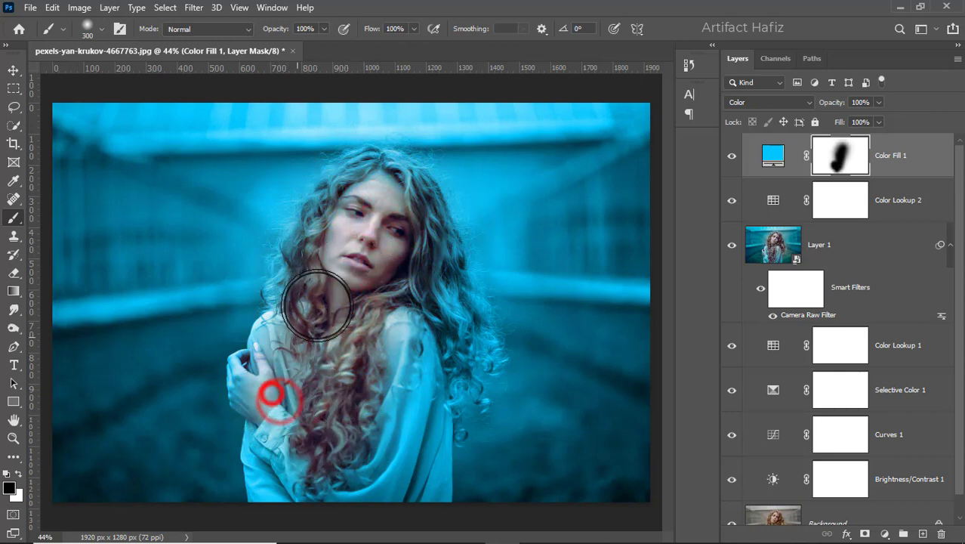
pyautogui.moveTo(358, 191)
pyautogui.mouseDown()
pyautogui.moveTo(396, 194)
pyautogui.moveTo(416, 239)
pyautogui.moveTo(437, 339)
pyautogui.moveTo(375, 483)
pyautogui.moveTo(317, 498)
pyautogui.moveTo(283, 474)
pyautogui.moveTo(293, 474)
pyautogui.moveTo(290, 426)
pyautogui.moveTo(359, 370)
pyautogui.moveTo(365, 453)
pyautogui.moveTo(385, 422)
pyautogui.moveTo(394, 470)
pyautogui.mouseUp()
pyautogui.click(403, 438)
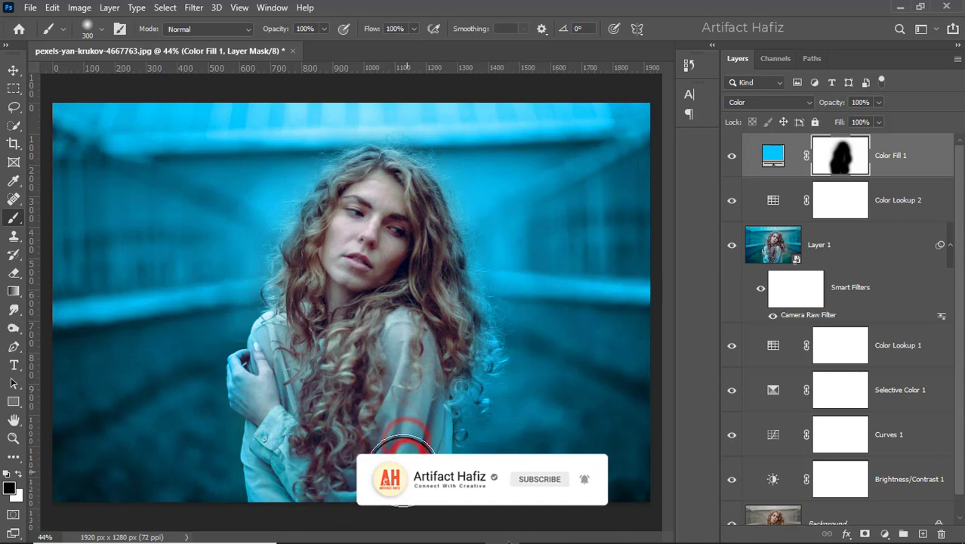
pyautogui.click(402, 458)
pyautogui.click(413, 411)
pyautogui.click(456, 343)
pyautogui.click(456, 337)
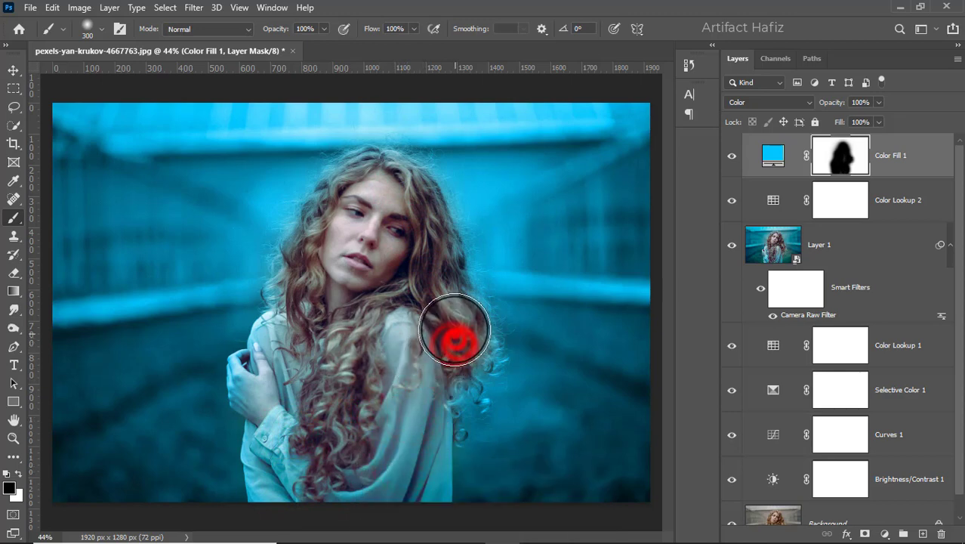
pyautogui.click(455, 320)
pyautogui.click(445, 299)
pyautogui.click(301, 284)
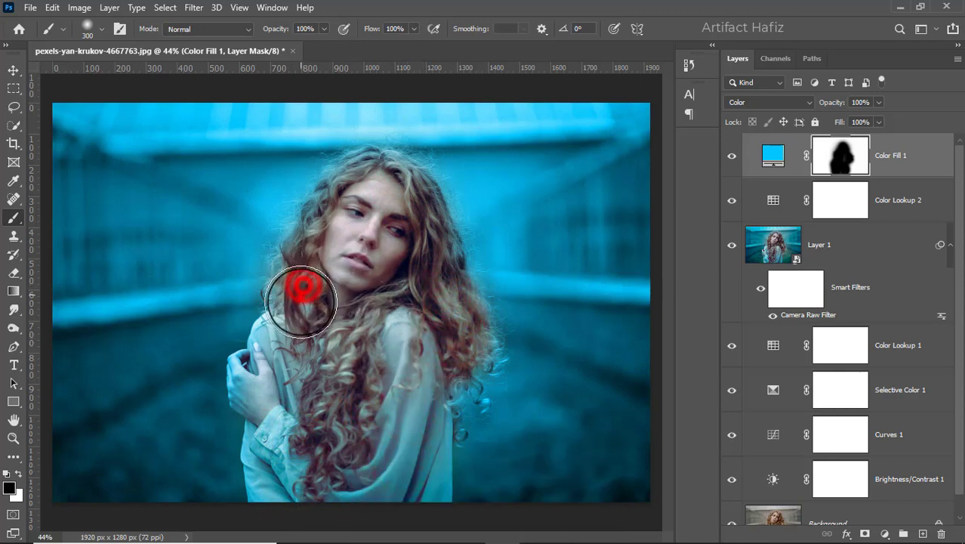
pyautogui.click(355, 199)
pyautogui.click(356, 222)
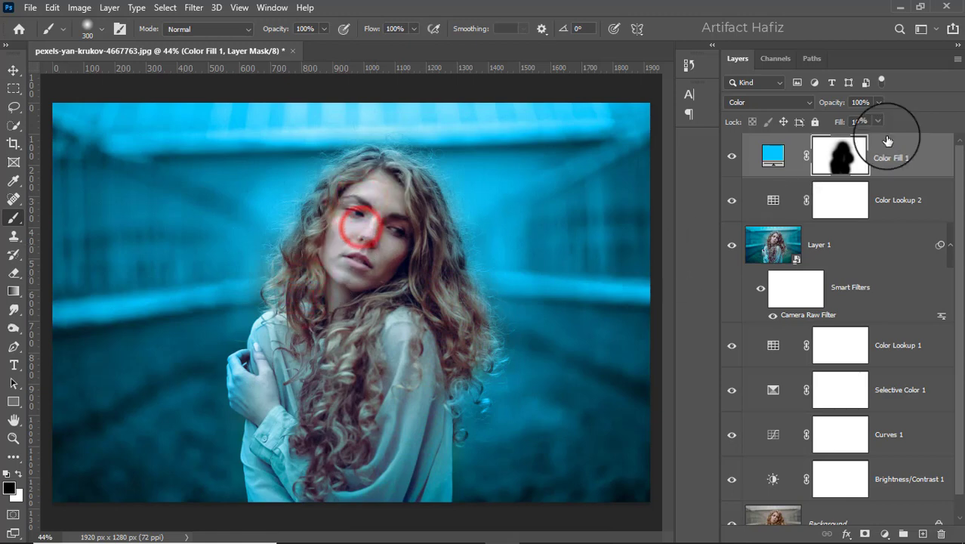
# Step: Lower the Color Fill 1 layer's opacity to 11% and touch up its mask over the woman's chin and neck
pyautogui.click(879, 99)
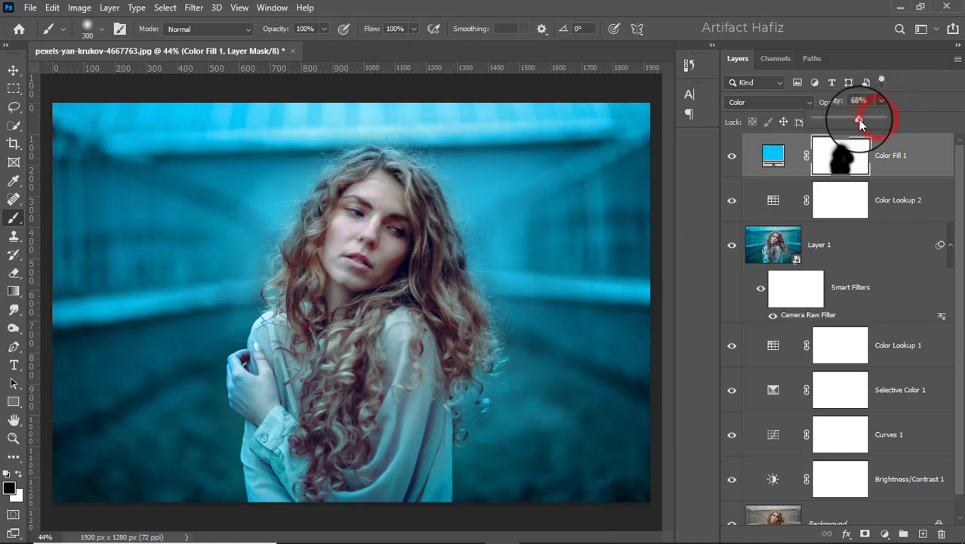
pyautogui.moveTo(858, 119); pyautogui.dragTo(836, 134)
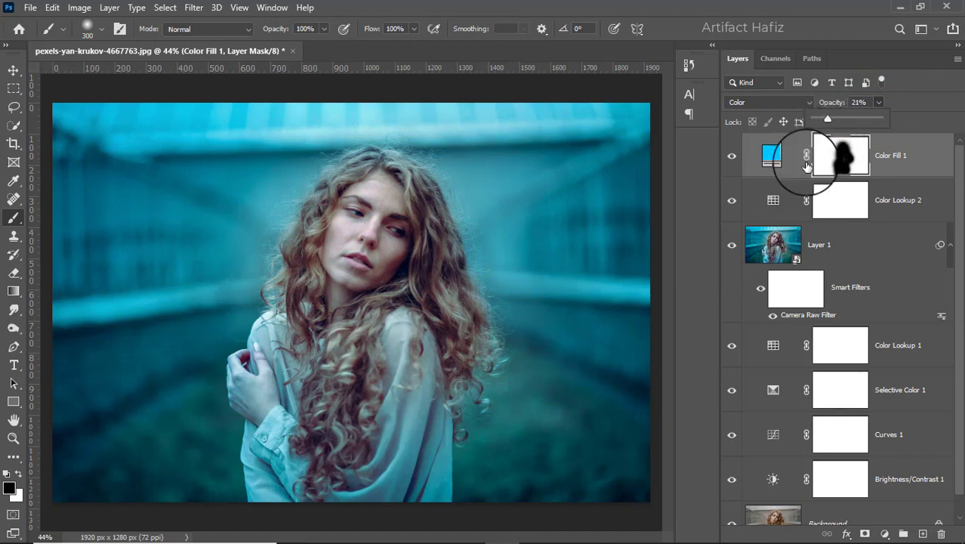
pyautogui.click(351, 291)
pyautogui.moveTo(354, 274); pyautogui.dragTo(344, 330)
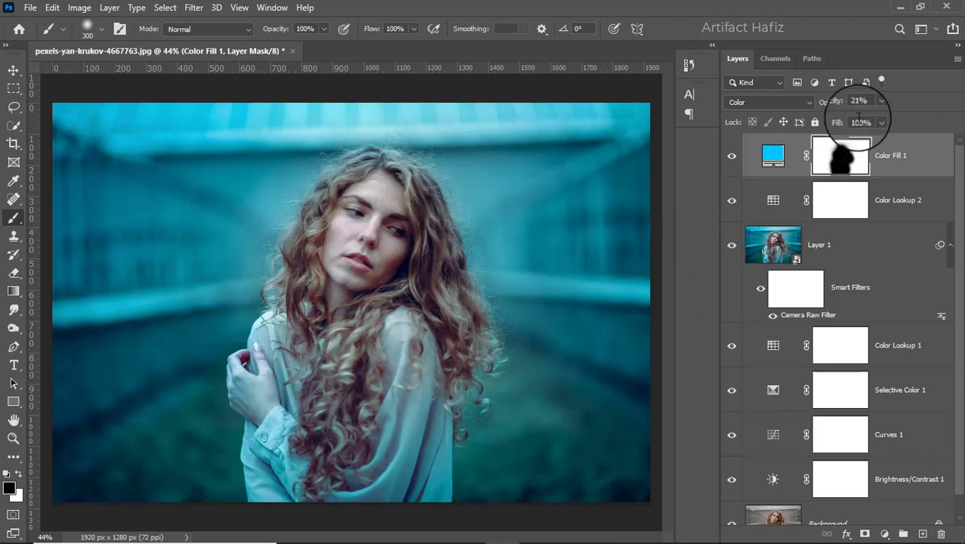
pyautogui.click(879, 103)
pyautogui.moveTo(878, 117); pyautogui.dragTo(876, 123)
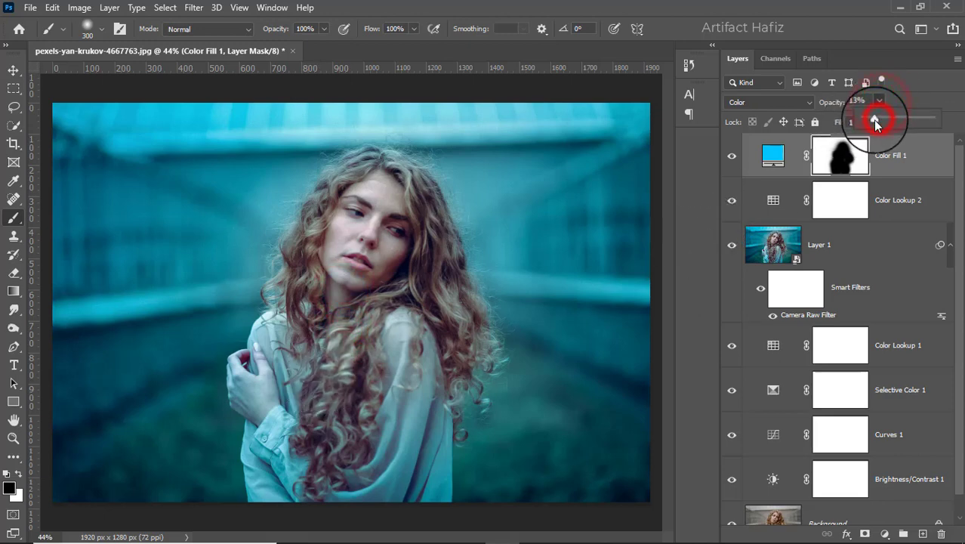
pyautogui.click(891, 167)
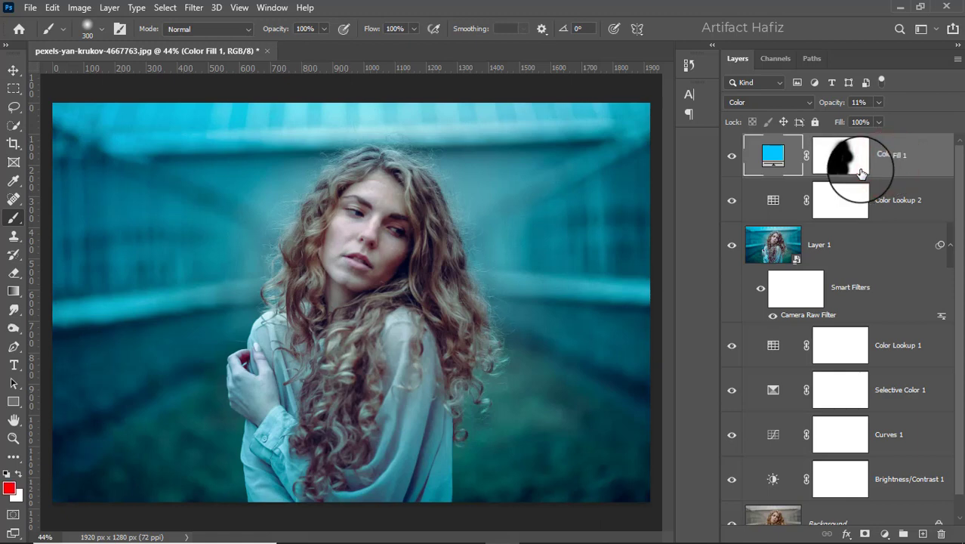
# Step: Add a Color Lookup adjustment layer above Color Fill 1 with the Soft_Warming.look table
pyautogui.click(885, 532)
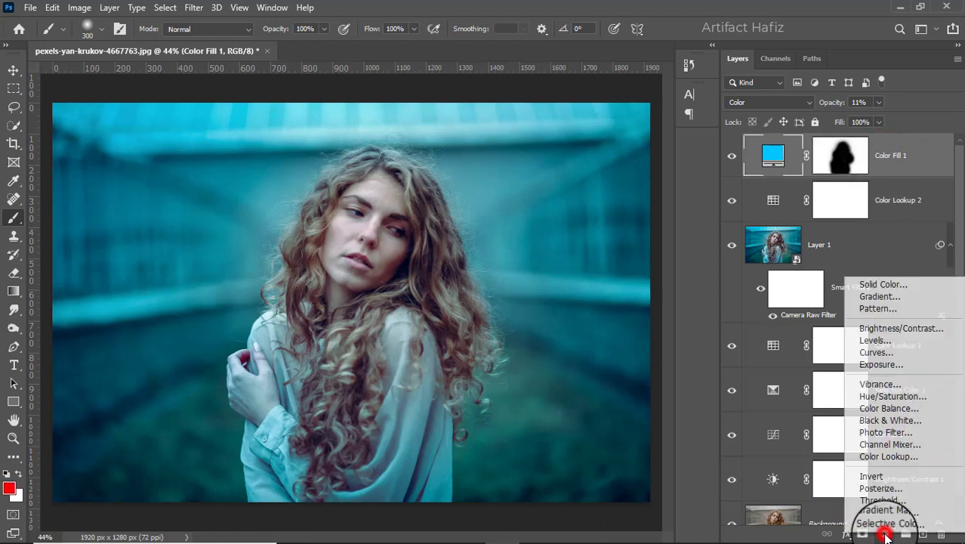
pyautogui.click(891, 456)
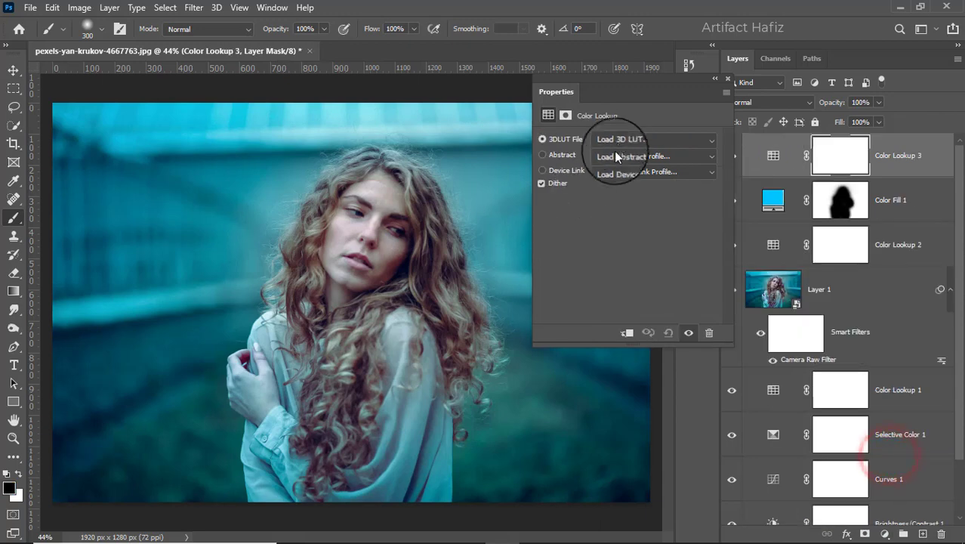
pyautogui.click(616, 145)
pyautogui.click(642, 374)
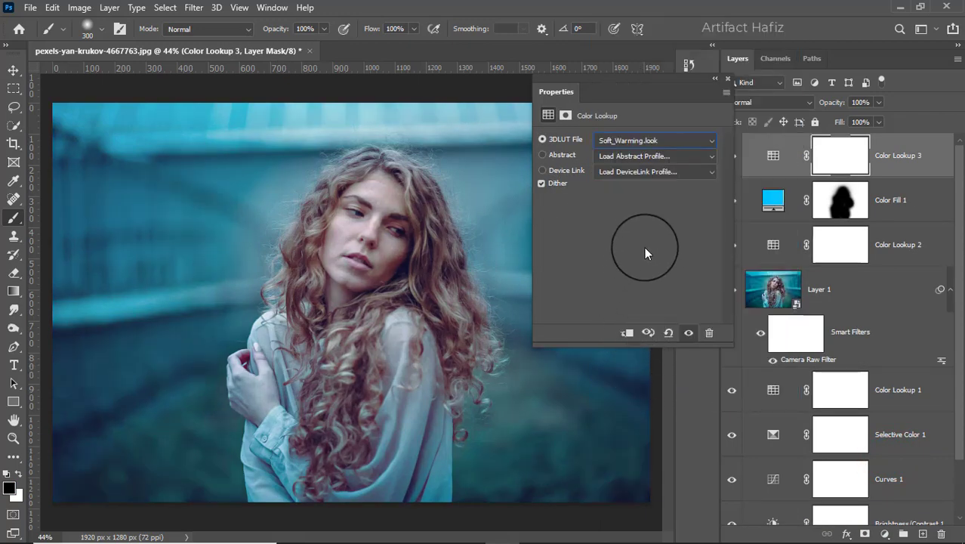
pyautogui.click(727, 80)
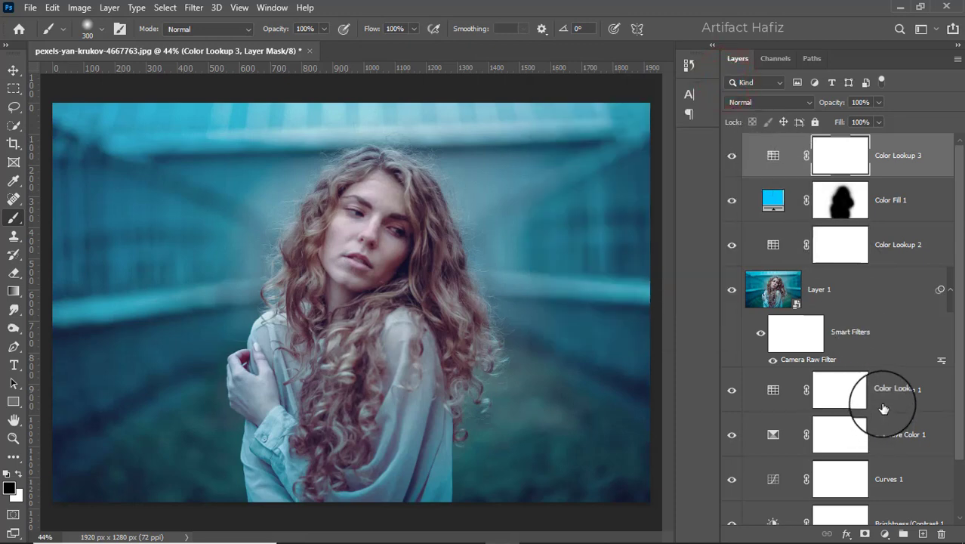
# Step: Compare the graded image with the original by toggling all layers above the Background
pyautogui.scroll(-3, 754, 370)
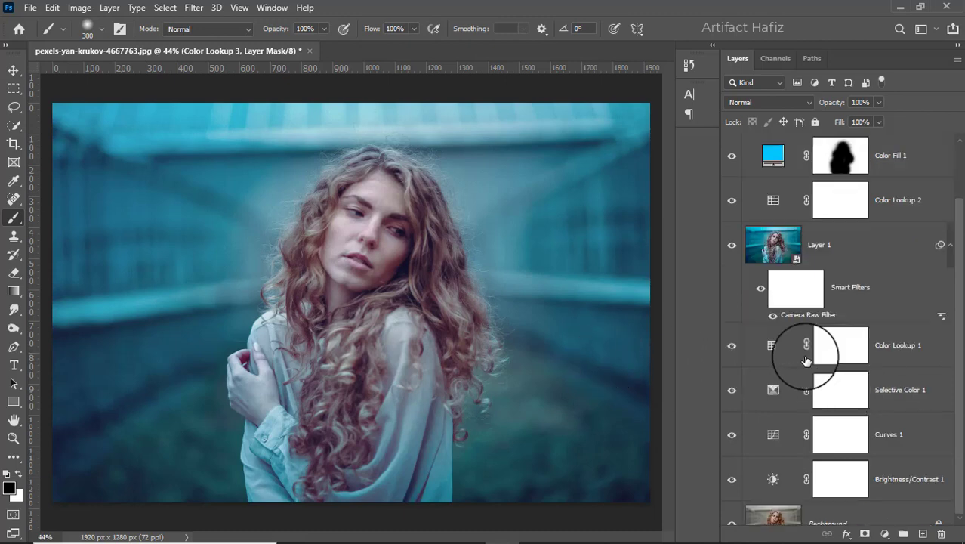
pyautogui.keyDown('alt'); pyautogui.click(732, 502); pyautogui.keyUp('alt')
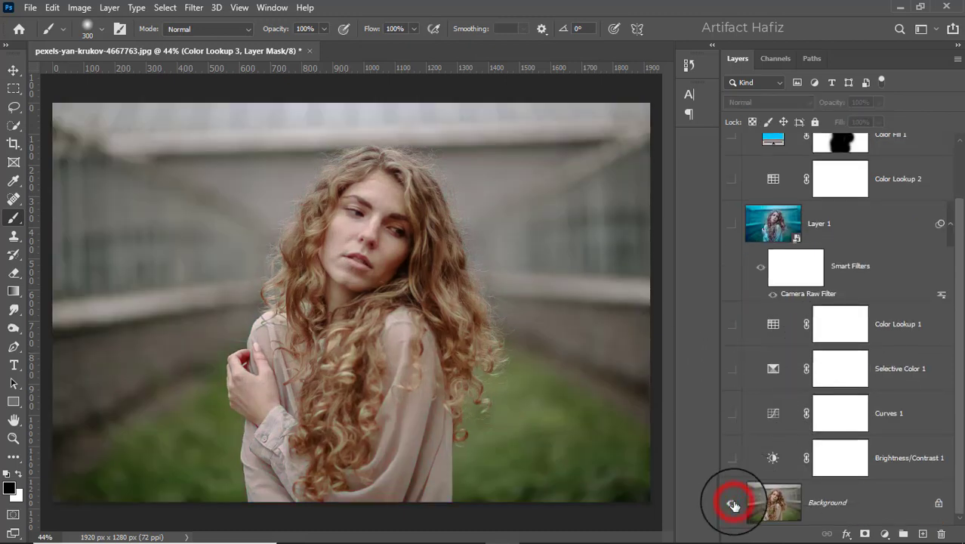
pyautogui.keyDown('alt'); pyautogui.click(732, 504); pyautogui.keyUp('alt')
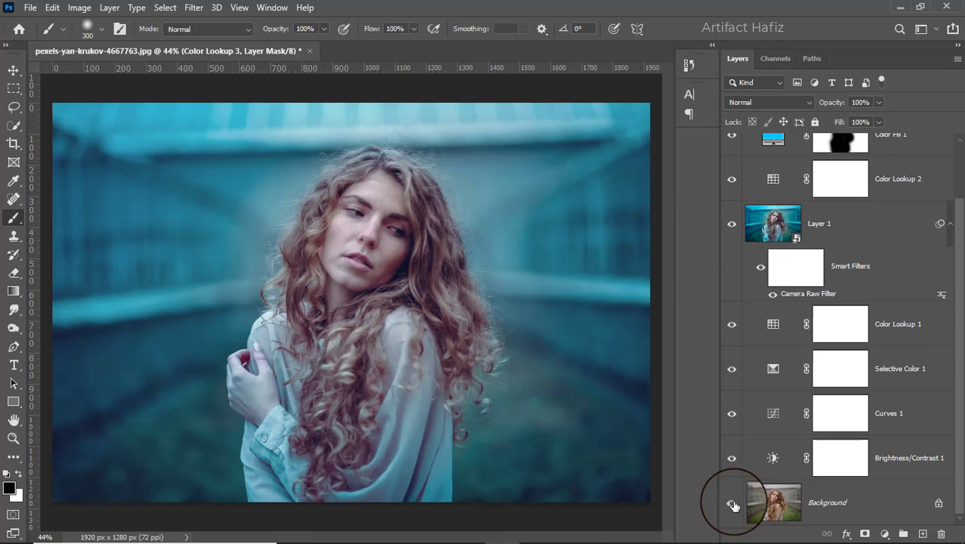
pyautogui.keyDown('alt'); pyautogui.click(733, 504); pyautogui.keyUp('alt')
pyautogui.keyDown('alt'); pyautogui.click(733, 504); pyautogui.keyUp('alt')
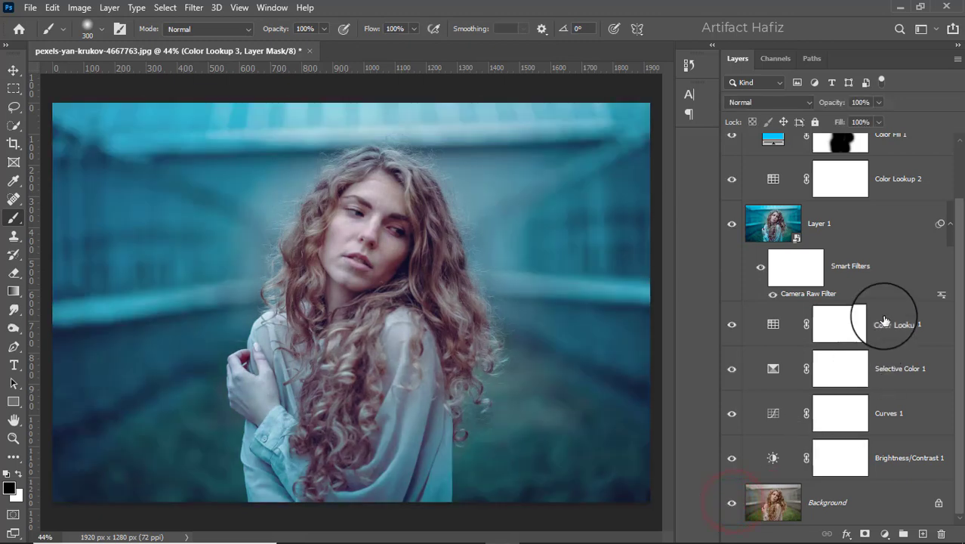
# Step: Add a Brightness/Contrast adjustment layer above Color Lookup 3 with Brightness set to -30
pyautogui.scroll(2, 885, 302)
pyautogui.click(905, 153)
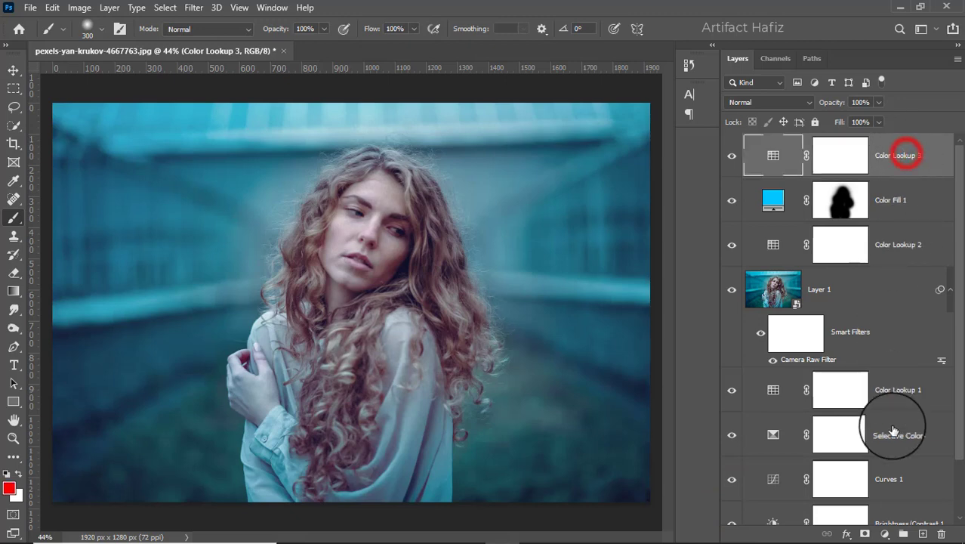
pyautogui.click(885, 533)
pyautogui.click(900, 328)
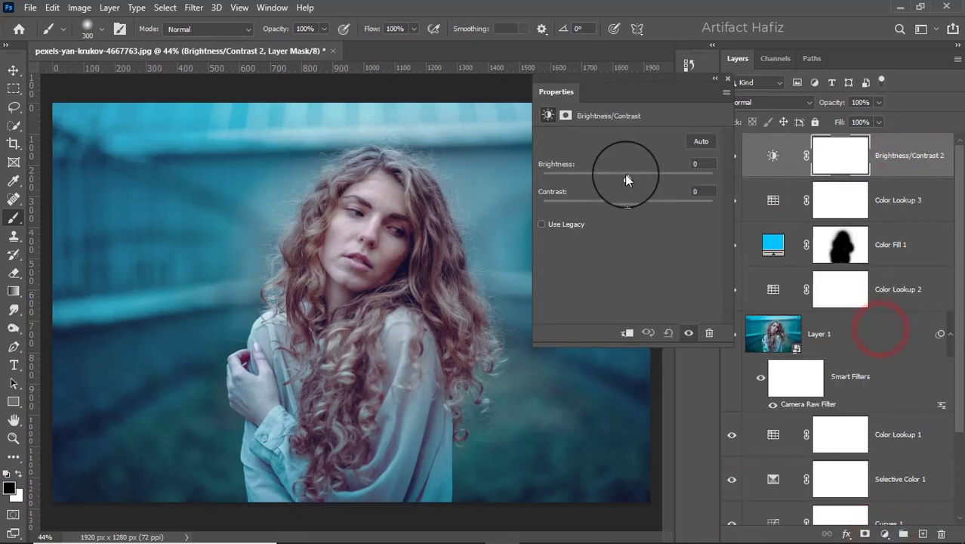
pyautogui.moveTo(626, 175)
pyautogui.mouseDown()
pyautogui.moveTo(604, 180)
pyautogui.moveTo(610, 174)
pyautogui.mouseUp()
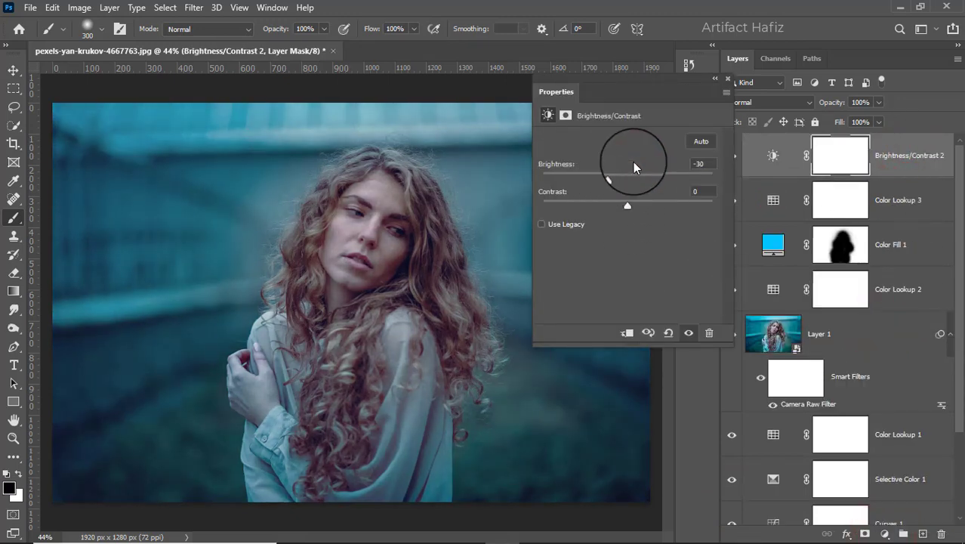
pyautogui.click(728, 78)
# Step: Add a Curves adjustment layer above Brightness/Contrast 2 with a gentle S-curve that lowers the shadows slightly and raises the highlights
pyautogui.click(885, 533)
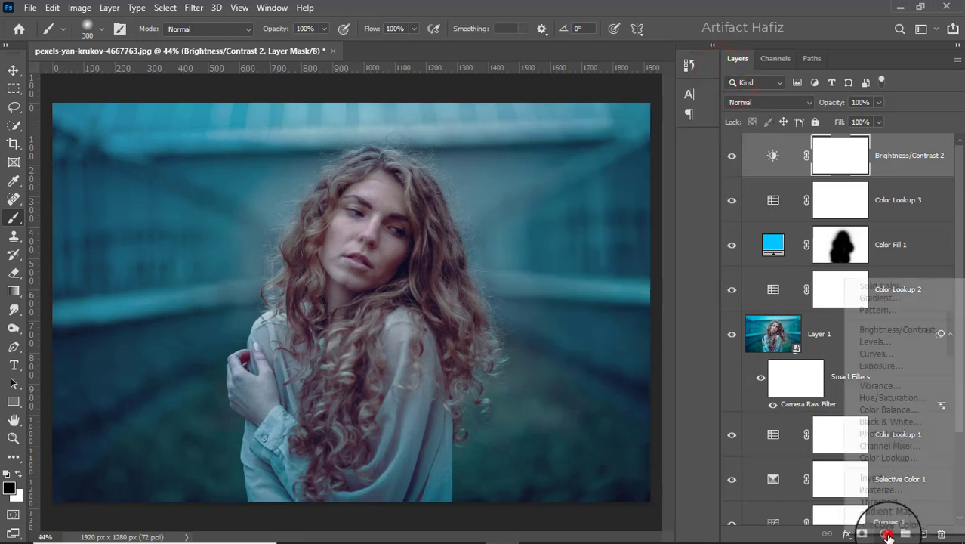
pyautogui.click(873, 353)
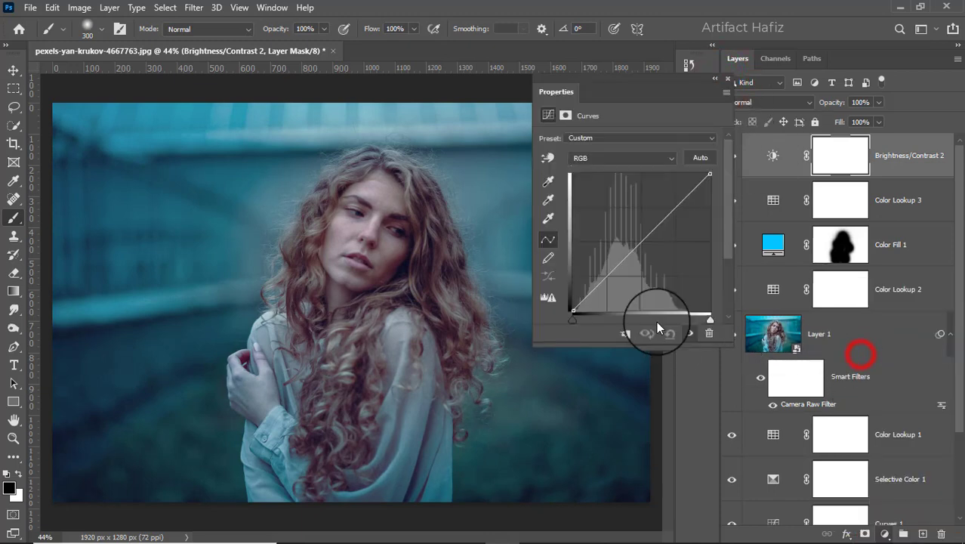
pyautogui.click(604, 276)
pyautogui.moveTo(680, 205); pyautogui.dragTo(676, 198)
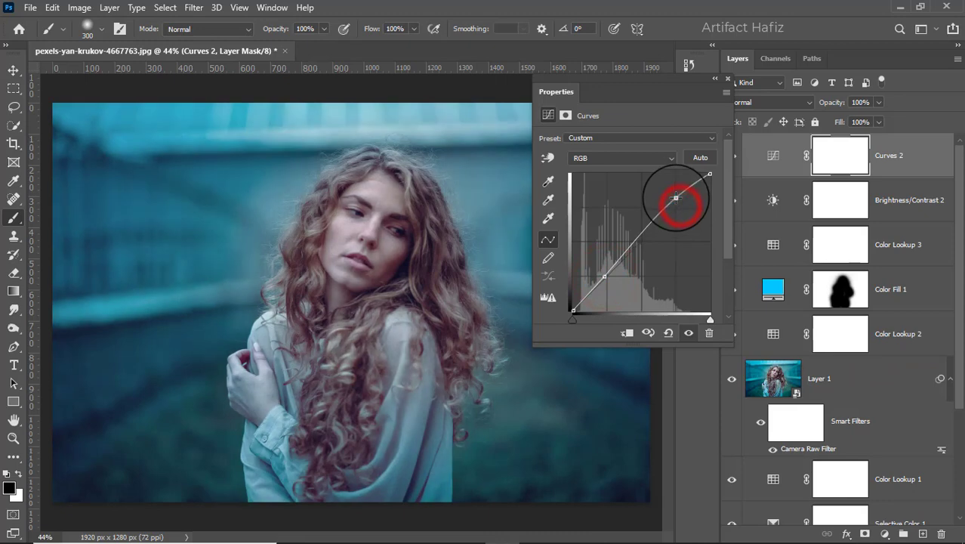
pyautogui.moveTo(604, 276); pyautogui.dragTo(604, 277)
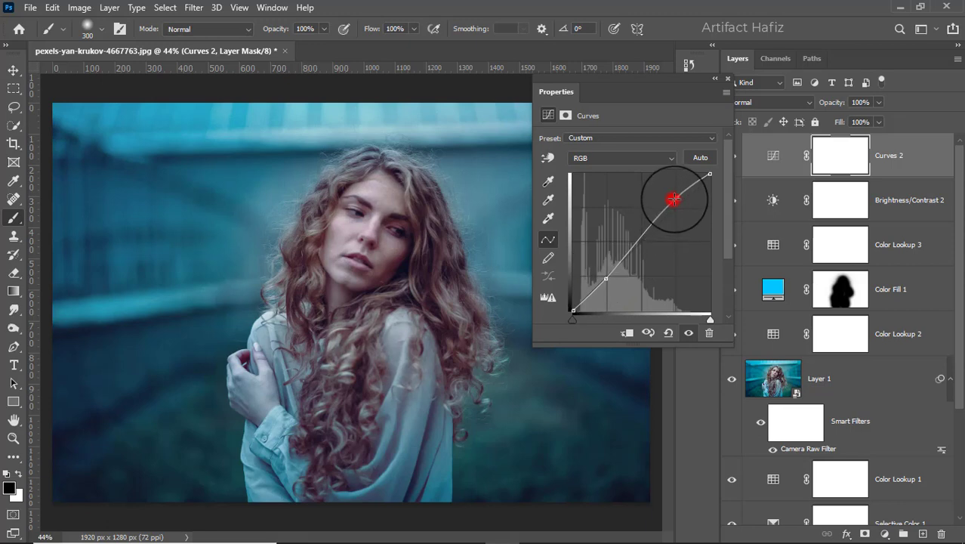
pyautogui.click(727, 79)
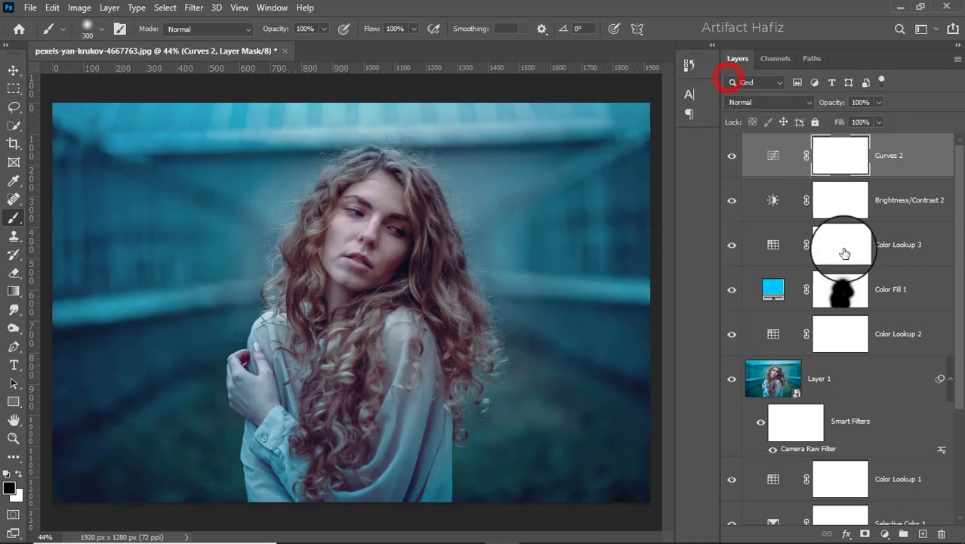
# Step: Check the final grade including the new Curves layer against the original Background photo
pyautogui.scroll(-4, 830, 302)
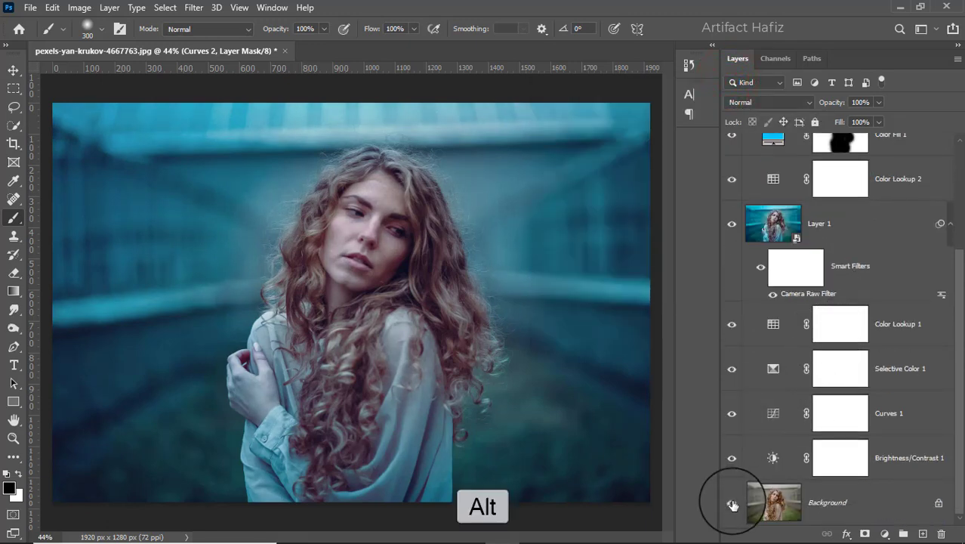
pyautogui.keyDown('alt'); pyautogui.click(732, 504); pyautogui.keyUp('alt')
pyautogui.keyDown('alt'); pyautogui.click(732, 505); pyautogui.keyUp('alt')
pyautogui.keyDown('alt'); pyautogui.click(732, 504); pyautogui.keyUp('alt')
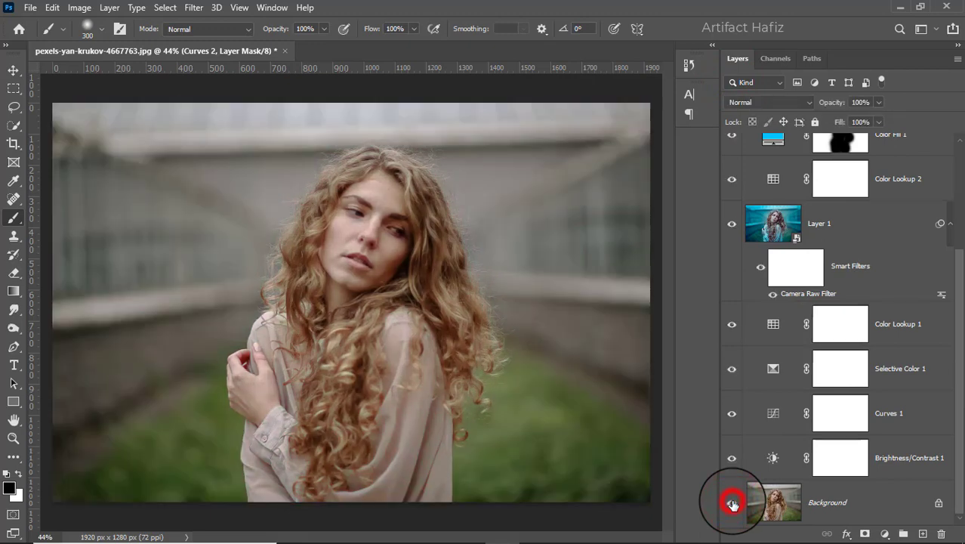